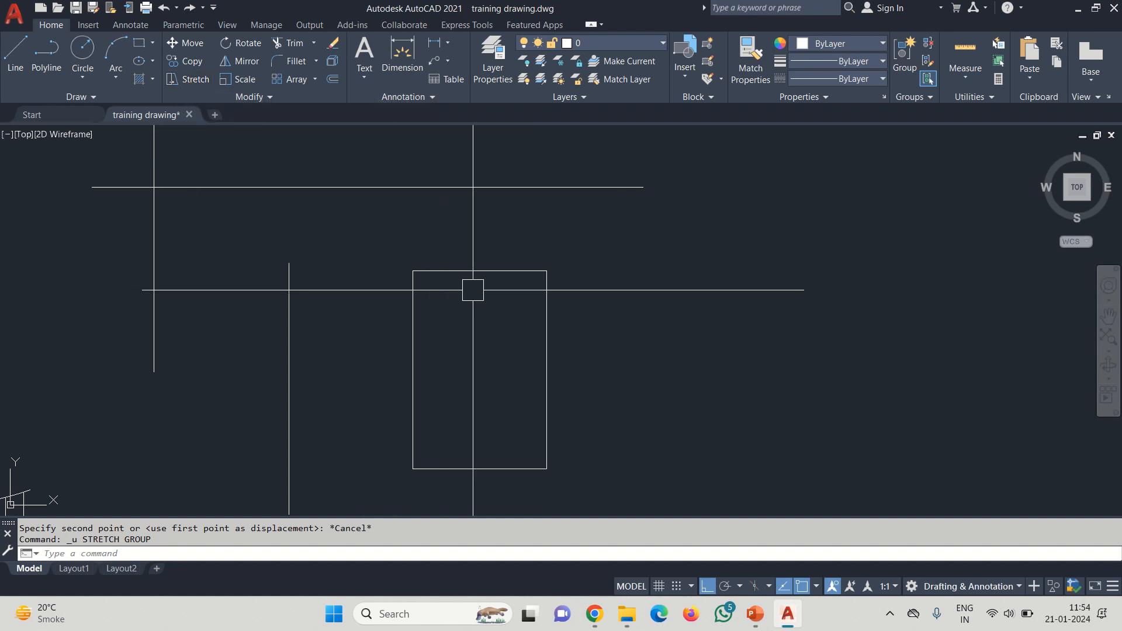
Grip-stretch the rectangle's top edge up to the horizontal line and undo the edit.
{"action": "left_click_drag", "start_coordinate": [471, 293], "coordinate": [464, 299]}
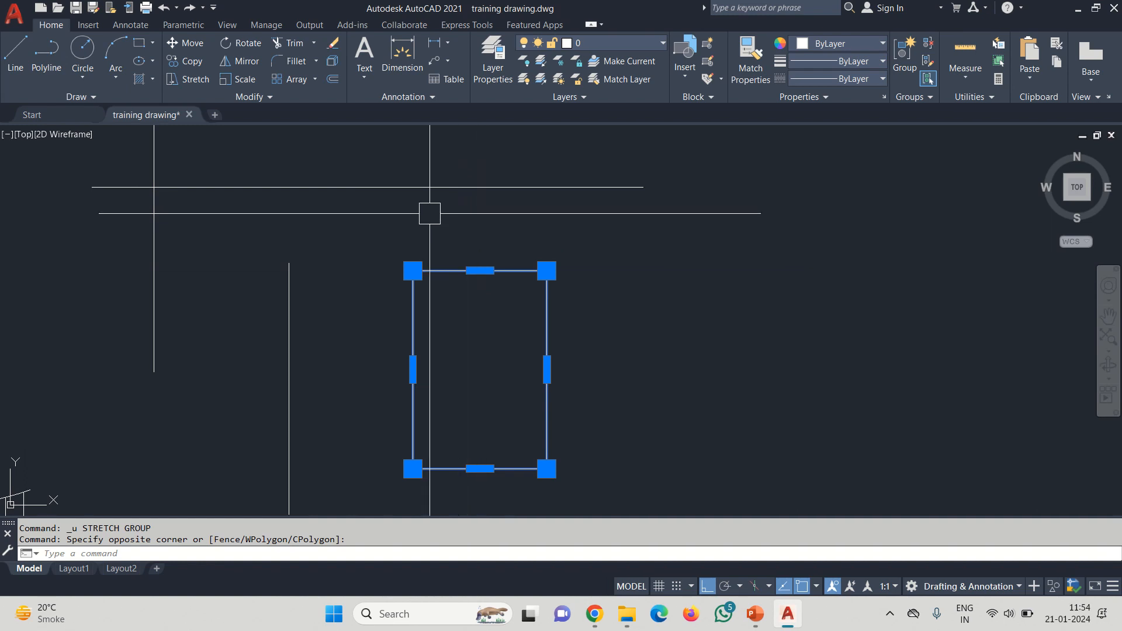
{"action": "left_click", "coordinate": [480, 271]}
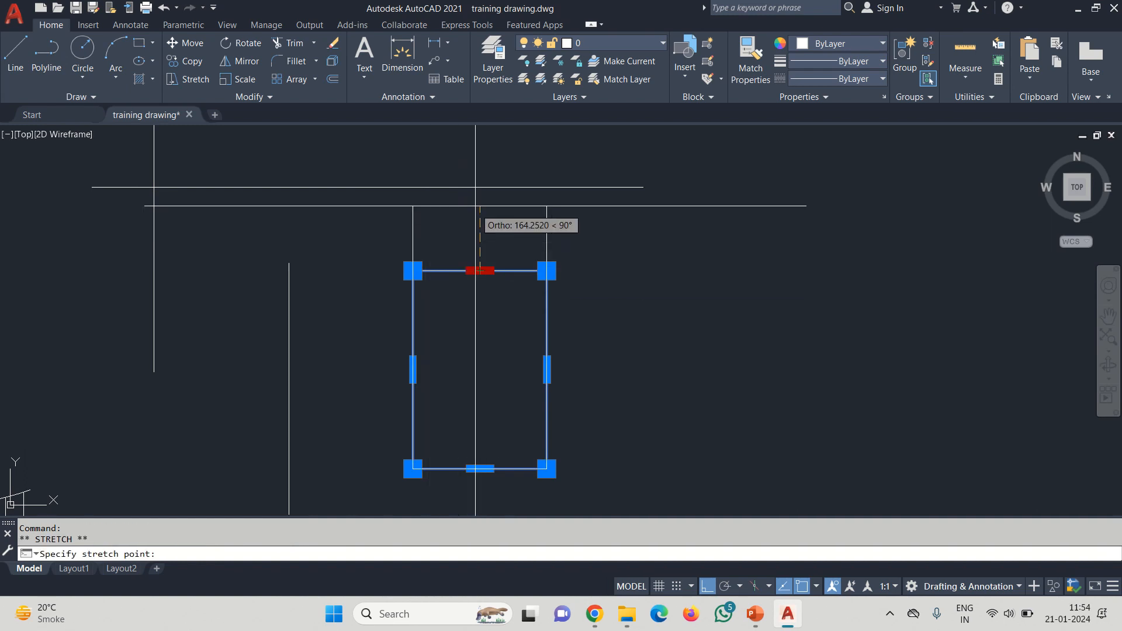
{"action": "left_click", "coordinate": [480, 187]}
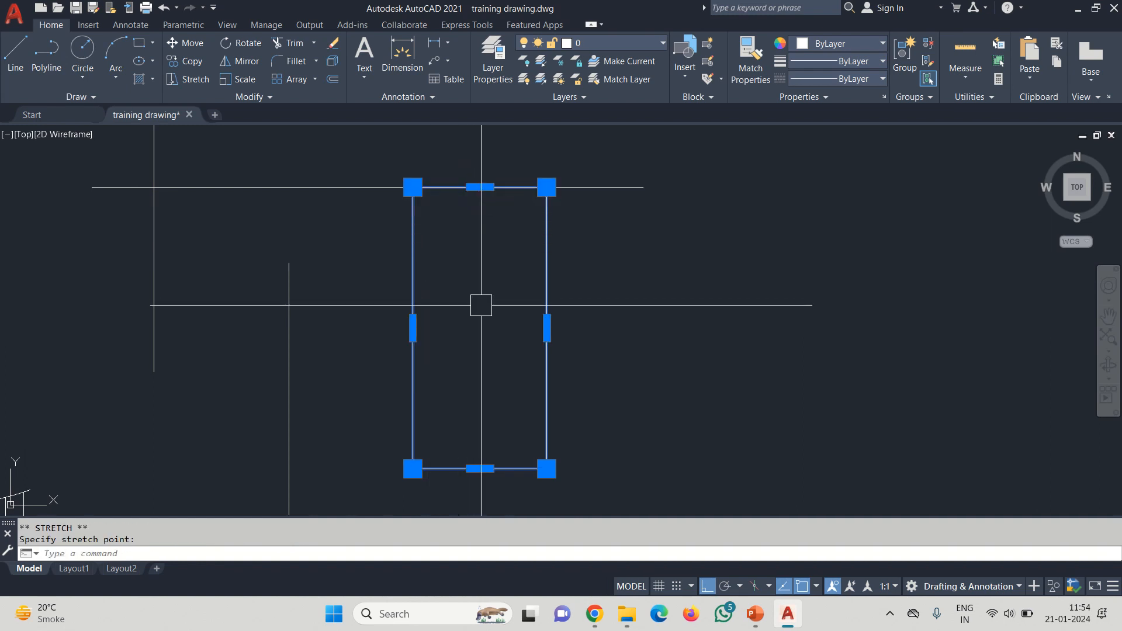
{"action": "key", "text": "ctrl+z"}
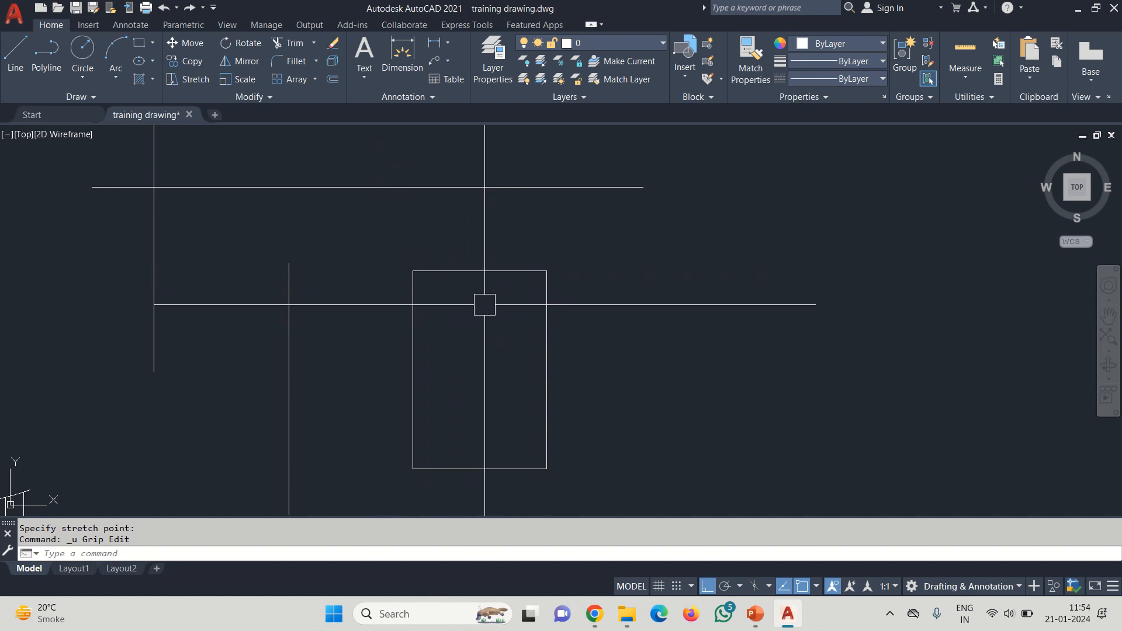
Use Stretch to raise the rectangle's top edge from its midpoint perpendicular to the horizontal line, and undo it.
{"action": "left_click", "coordinate": [485, 304]}
{"action": "left_click", "coordinate": [346, 213]}
{"action": "left_click", "coordinate": [187, 79]}
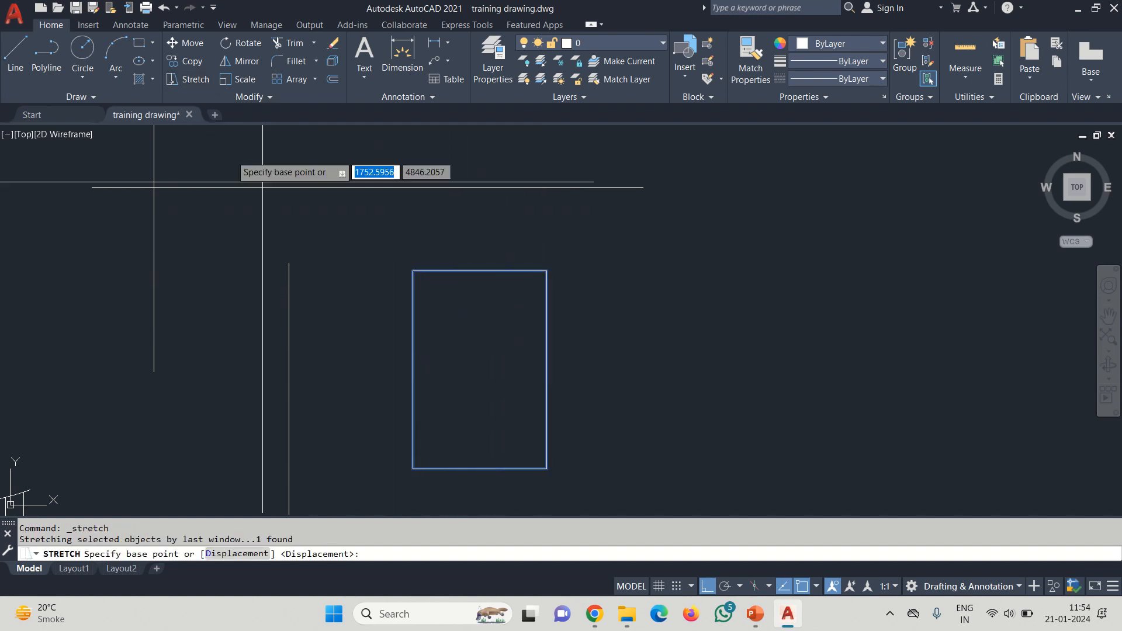
{"action": "left_click", "coordinate": [480, 271]}
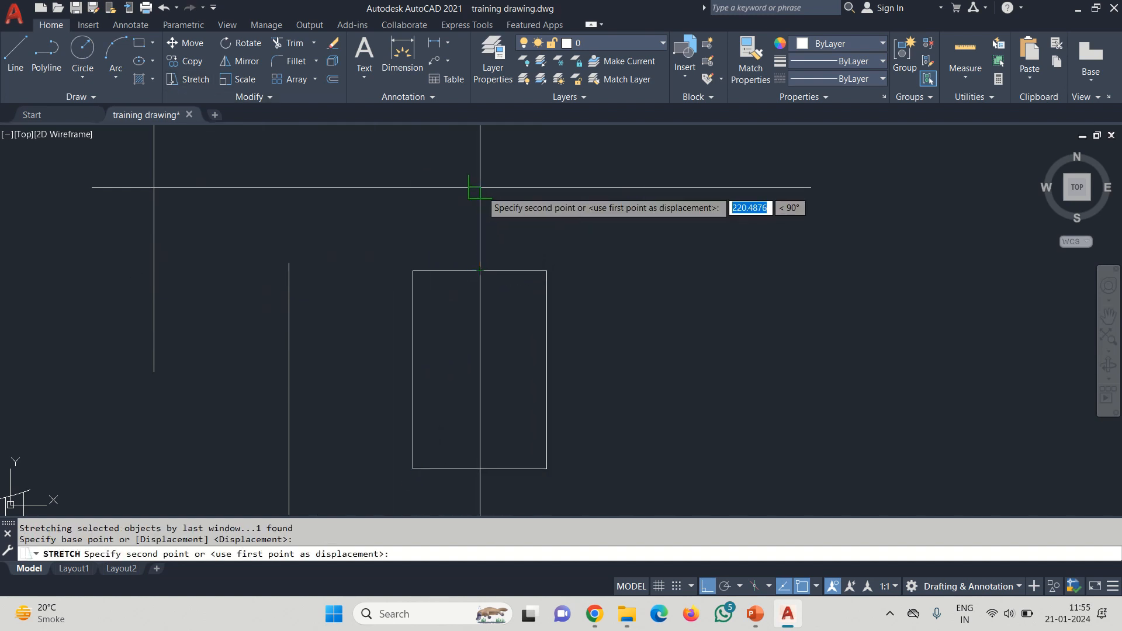
{"action": "left_click", "coordinate": [480, 270]}
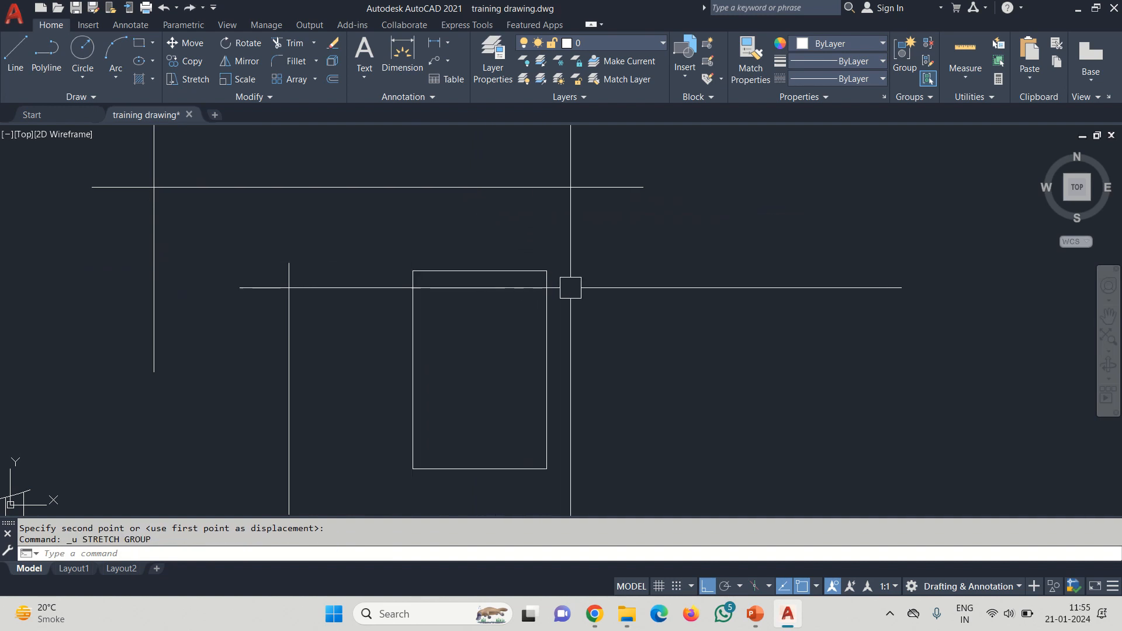
Stretch the top edge of the rectangle straight up by 220 with the Stretch command.
{"action": "left_click", "coordinate": [594, 283]}
{"action": "left_click", "coordinate": [377, 231]}
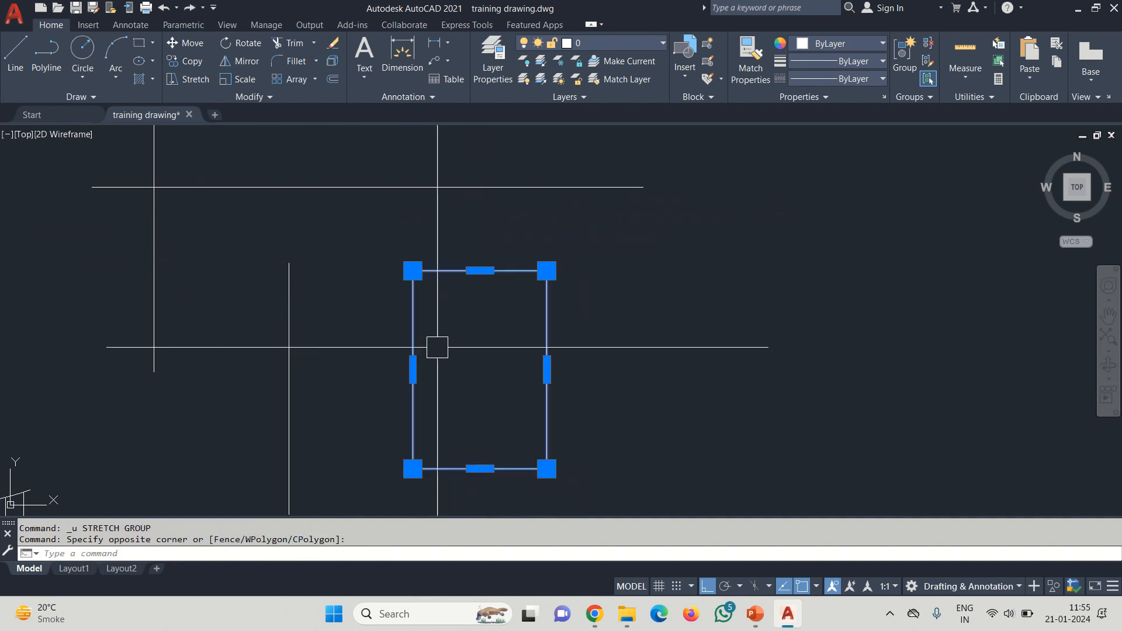
{"action": "left_click", "coordinate": [189, 82]}
{"action": "left_click", "coordinate": [624, 331]}
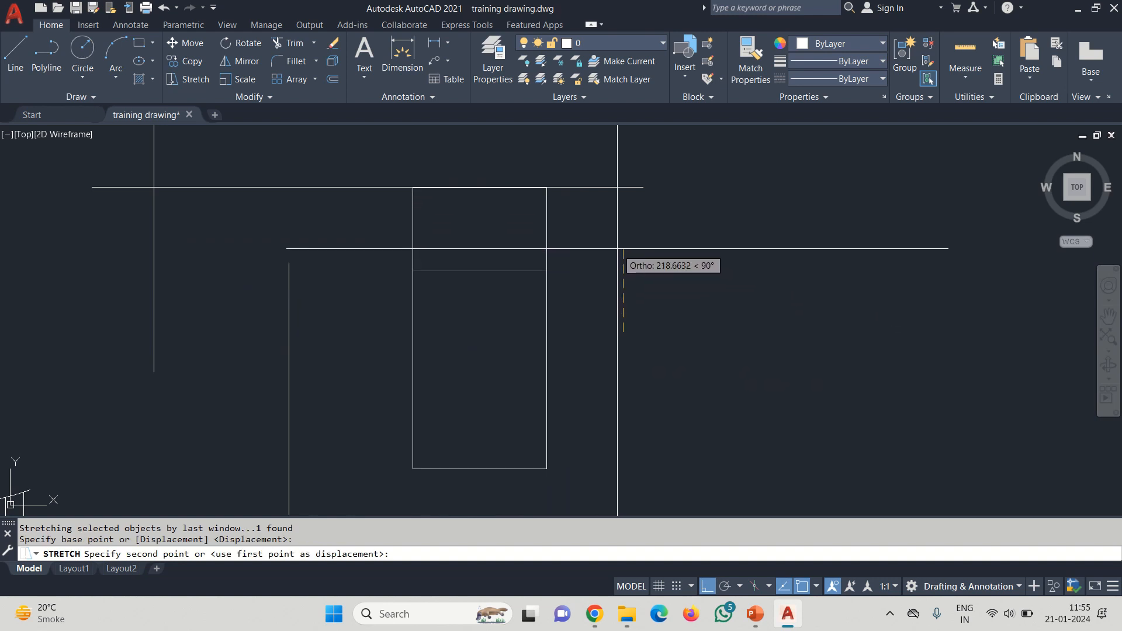
{"action": "type", "text": "220"}
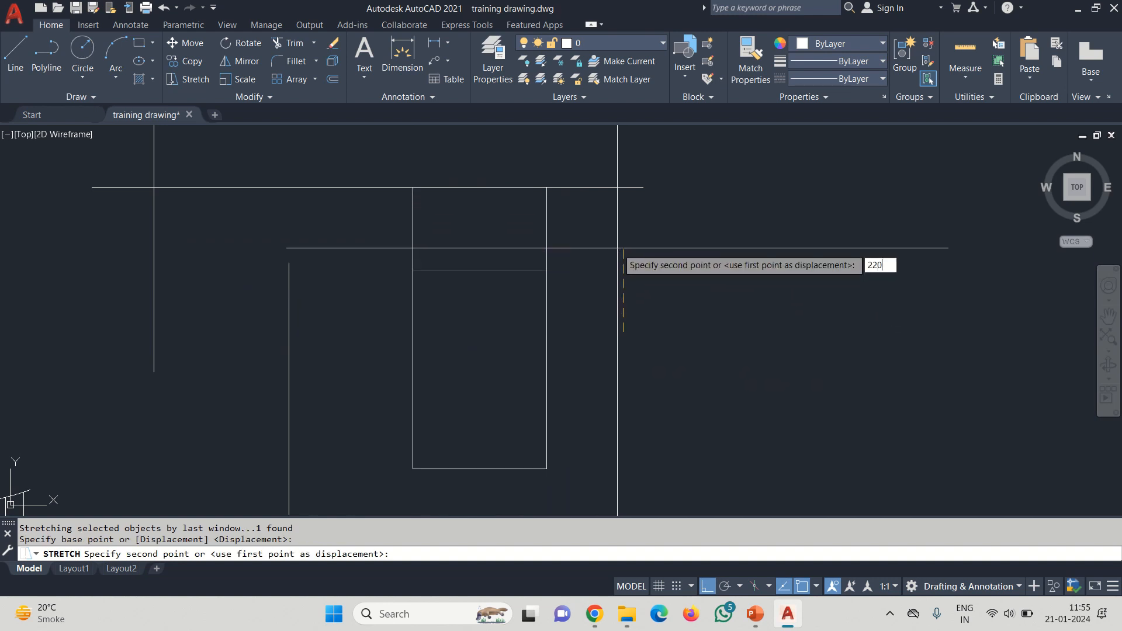
{"action": "key", "text": "Return"}
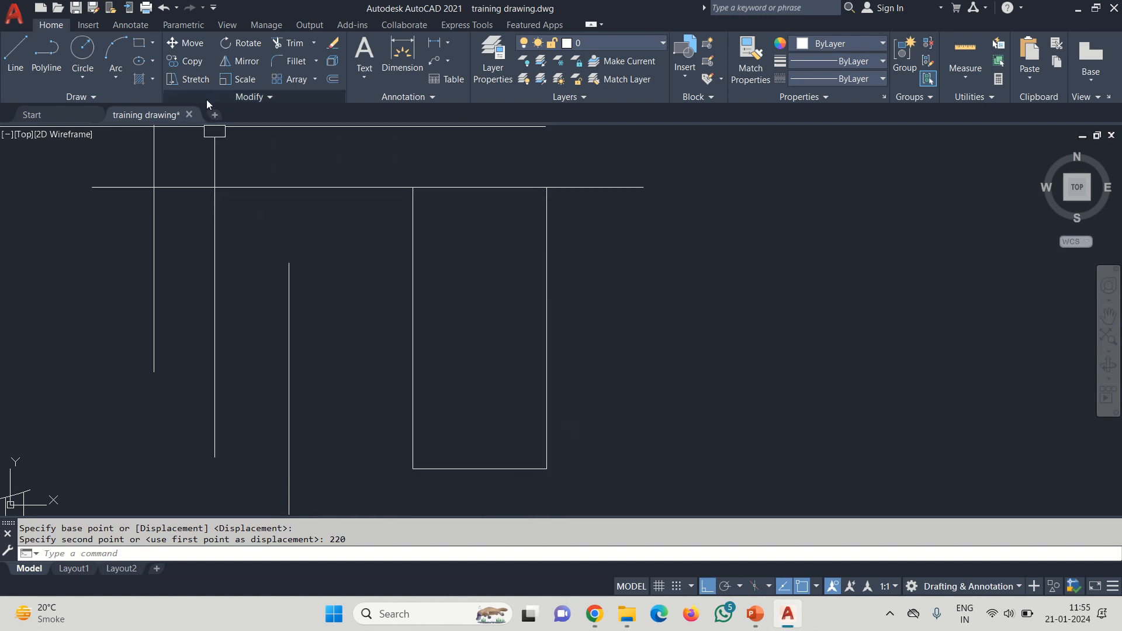
Extend the short vertical line beside the rectangle up to the horizontal line in Quick mode, and undo the extension.
{"action": "left_click", "coordinate": [313, 45]}
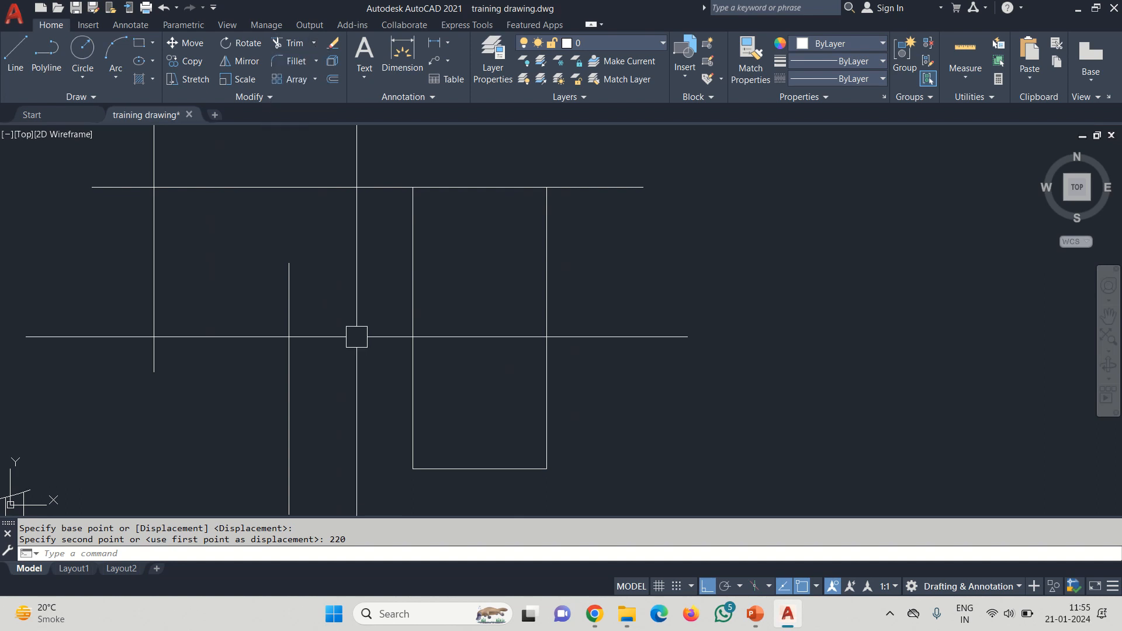
{"action": "scroll", "coordinate": [358, 333], "scroll_direction": "down", "scroll_amount": 3}
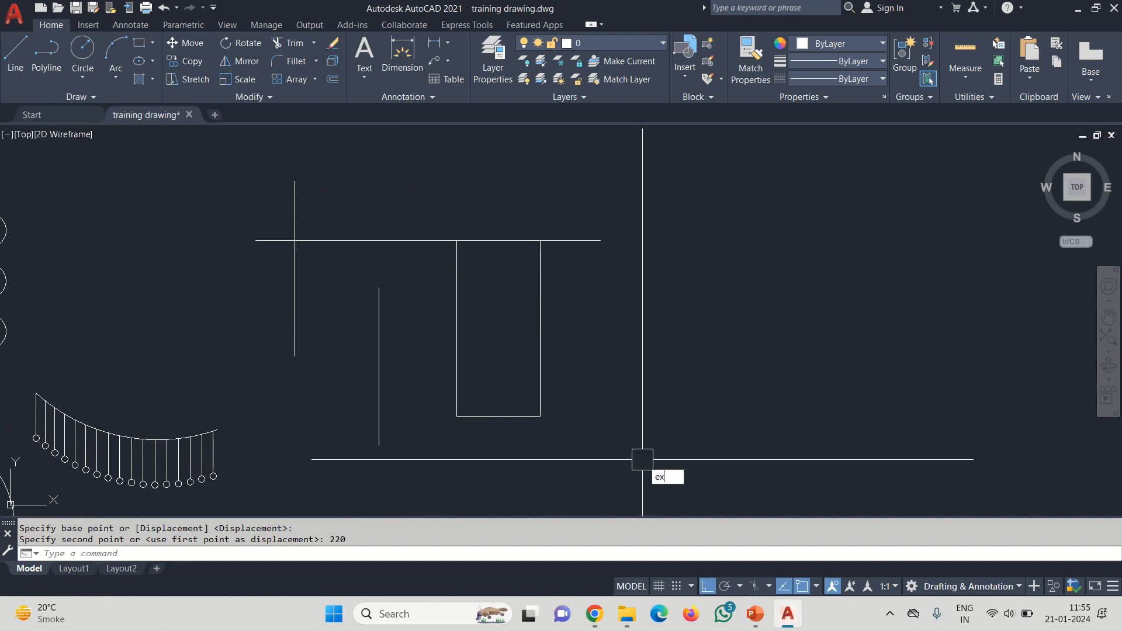
{"action": "key", "text": "Escape"}
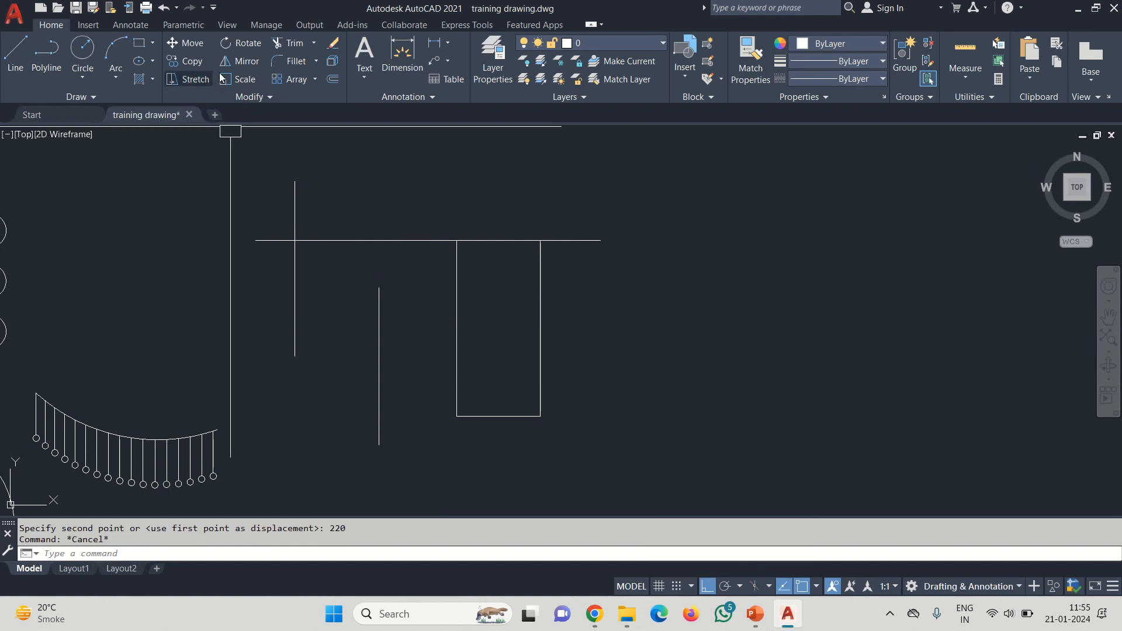
{"action": "left_click", "coordinate": [314, 44]}
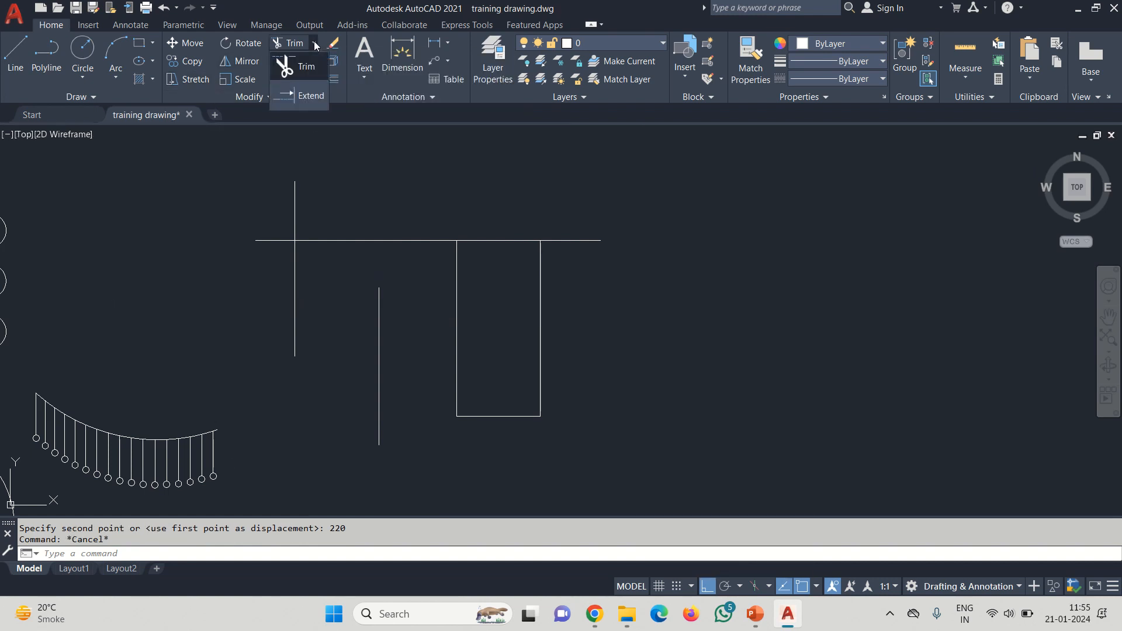
{"action": "left_click", "coordinate": [308, 95]}
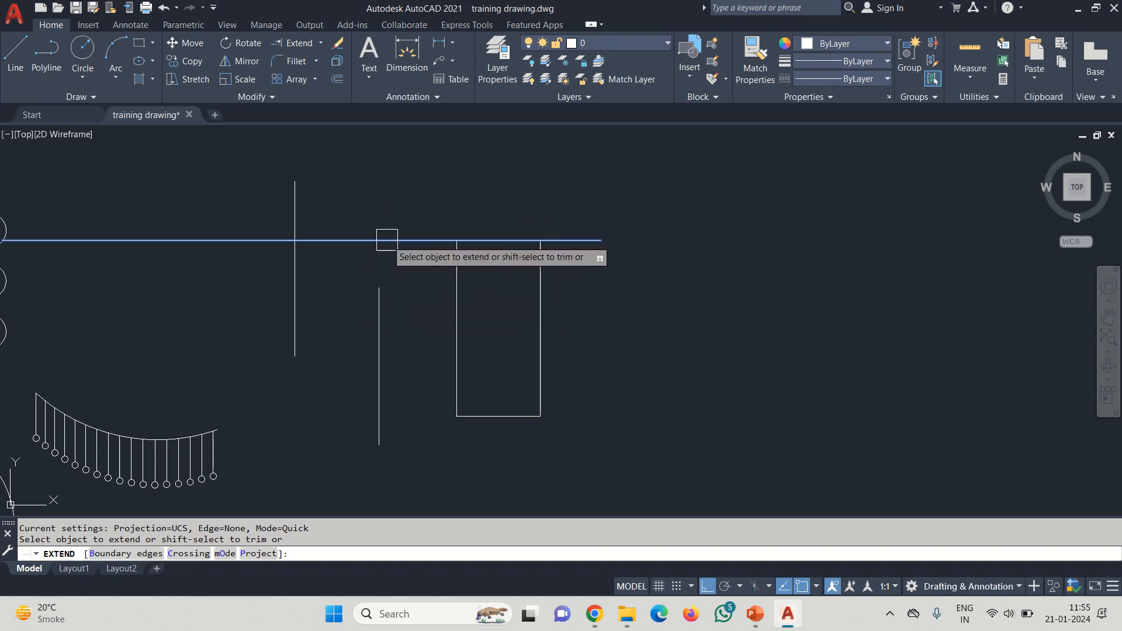
{"action": "left_click", "coordinate": [380, 310]}
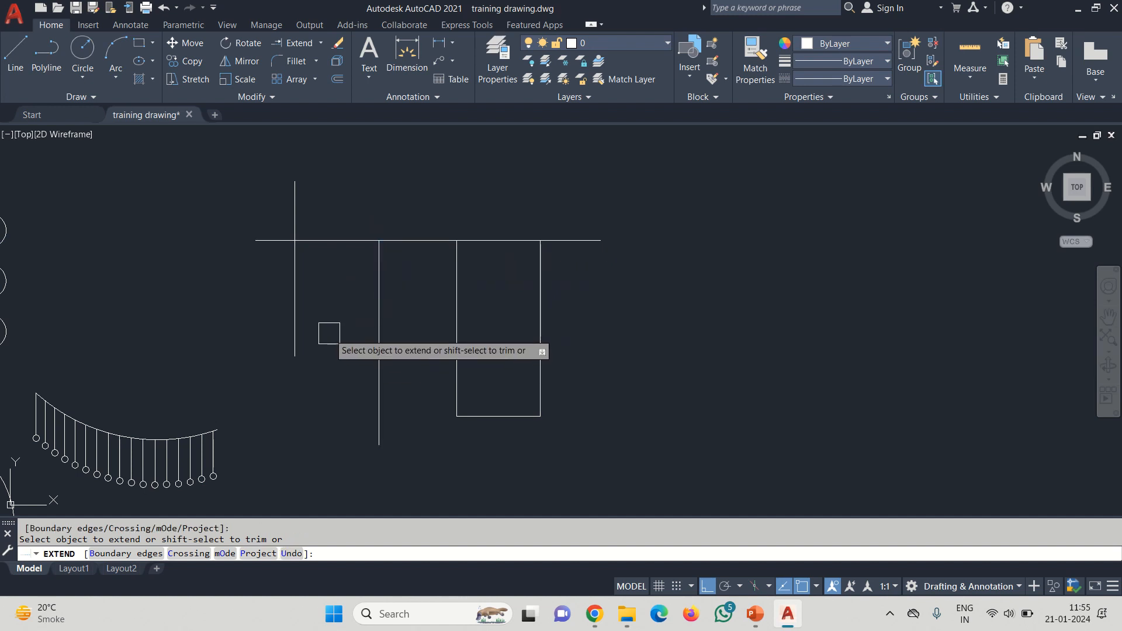
{"action": "middle_click_drag", "start_coordinate": [263, 333], "coordinate": [534, 358]}
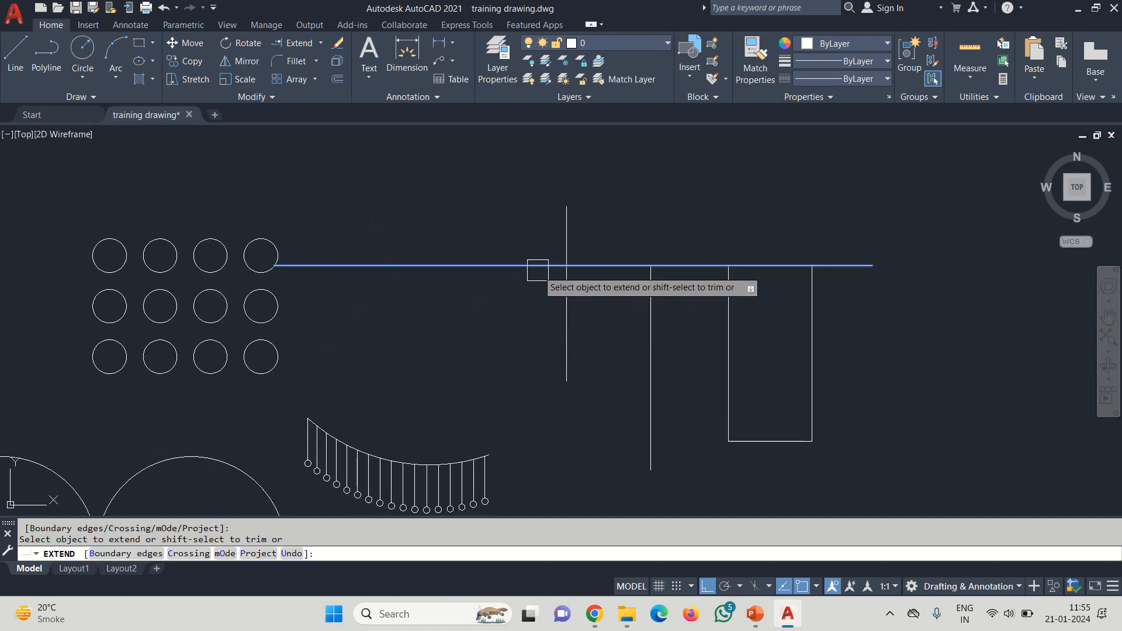
{"action": "key", "text": "Escape"}
{"action": "key", "text": "Escape"}
{"action": "key", "text": "Escape"}
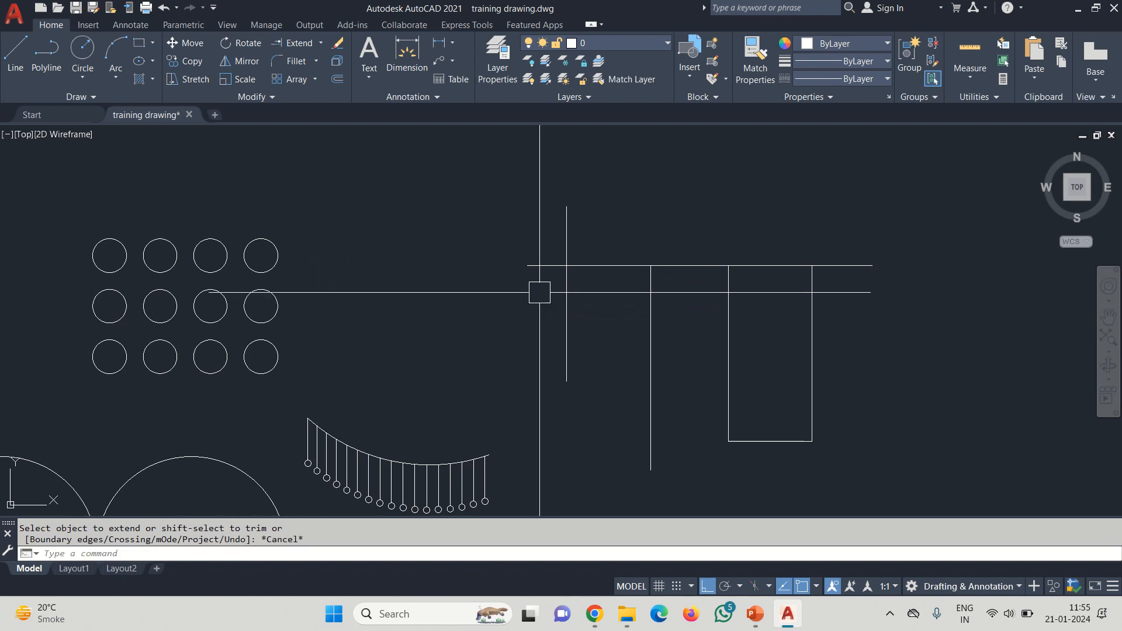
{"action": "key", "text": "ctrl+z"}
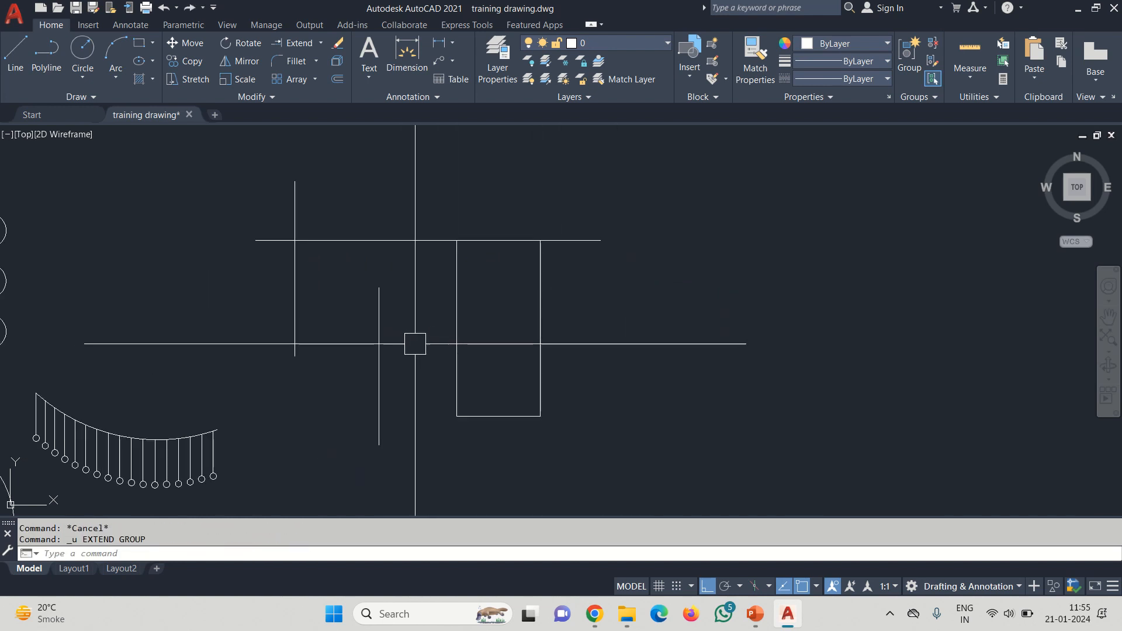
Extend the short vertical line beside the rectangle, using the horizontal line as the chosen boundary edge.
{"action": "left_click", "coordinate": [418, 341]}
{"action": "left_click", "coordinate": [360, 300]}
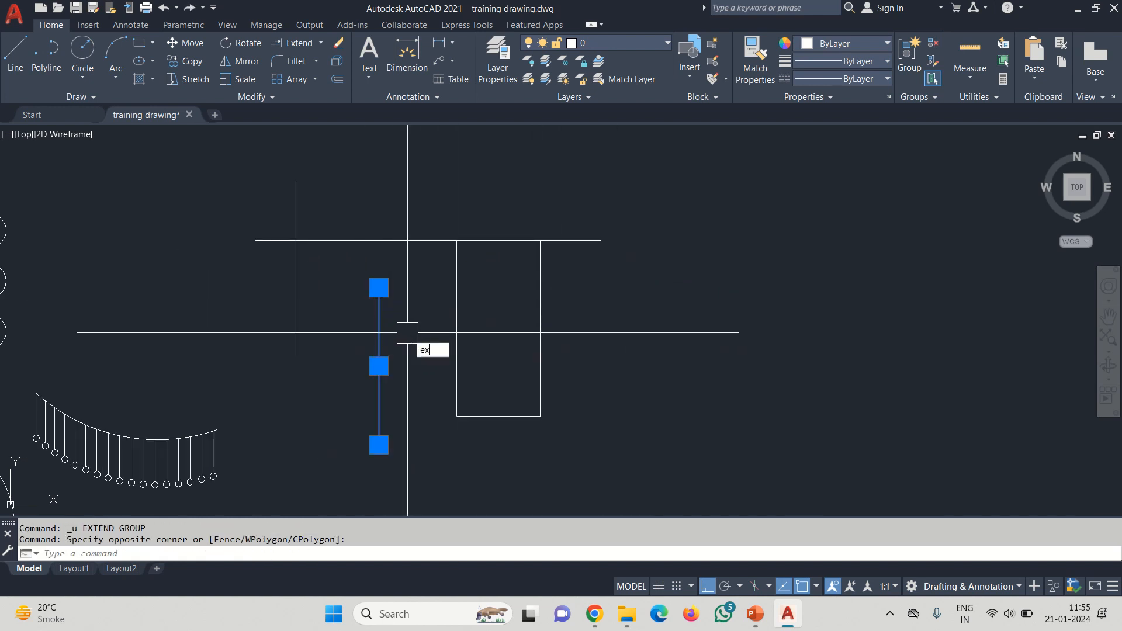
{"action": "type", "text": "ex"}
{"action": "key", "text": "Return"}
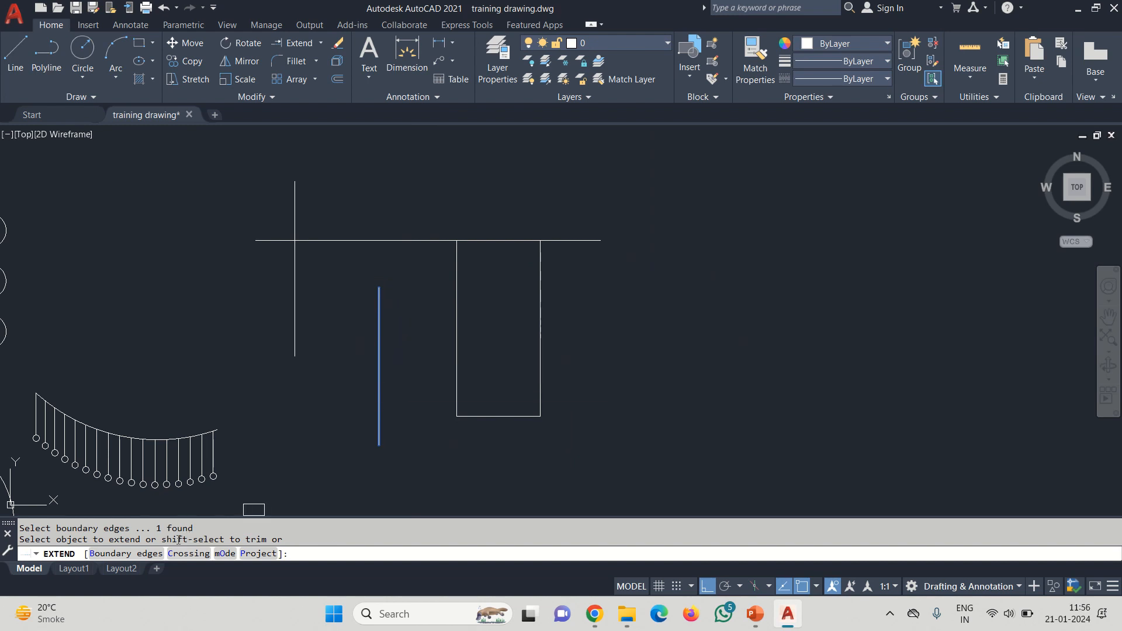
{"action": "left_click", "coordinate": [110, 553]}
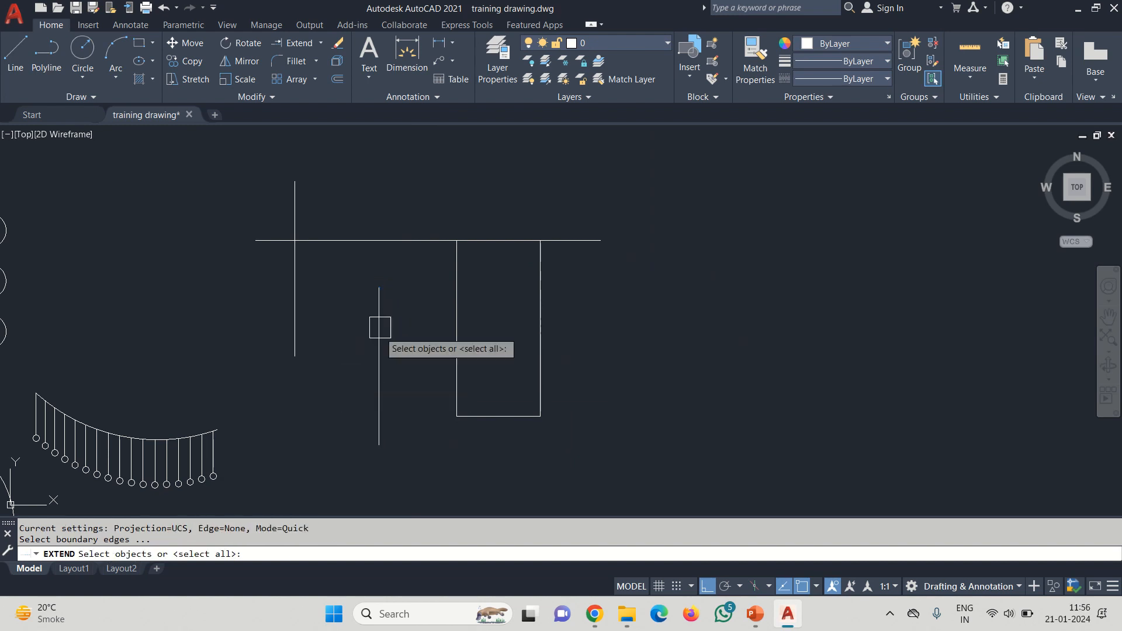
{"action": "left_click", "coordinate": [401, 241]}
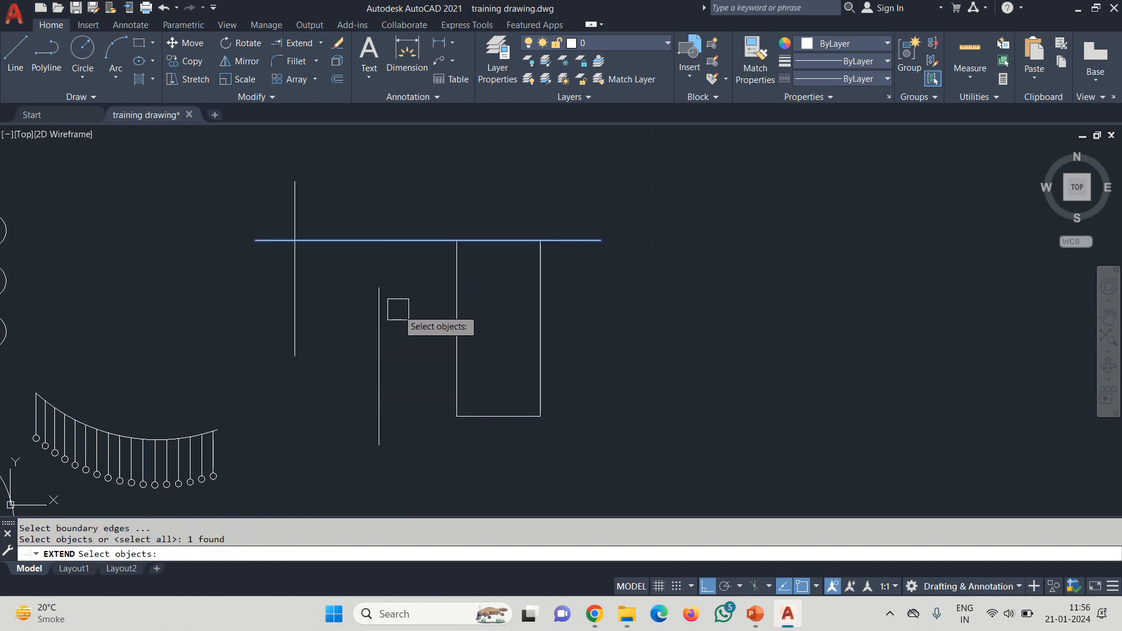
{"action": "key", "text": "Return"}
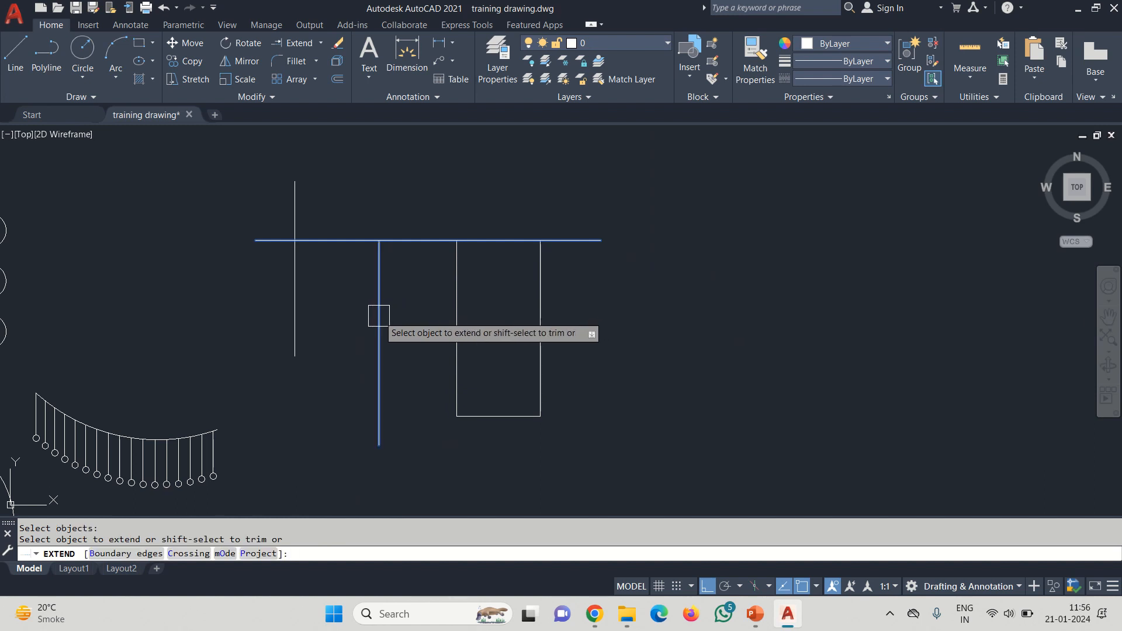
{"action": "left_click", "coordinate": [379, 315]}
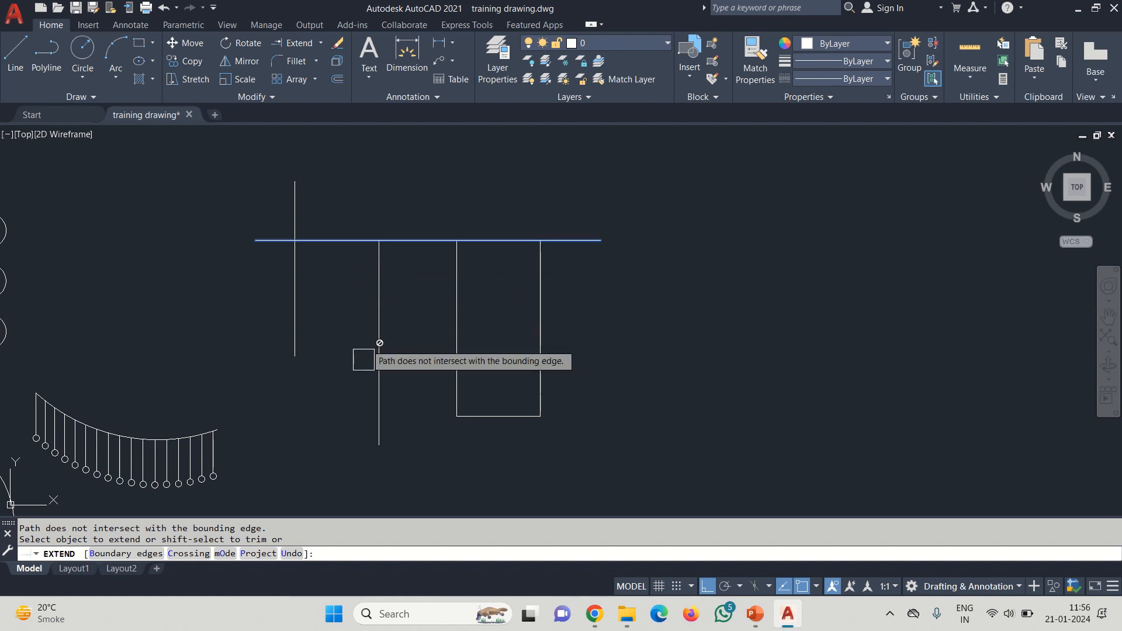
{"action": "key", "text": "Escape"}
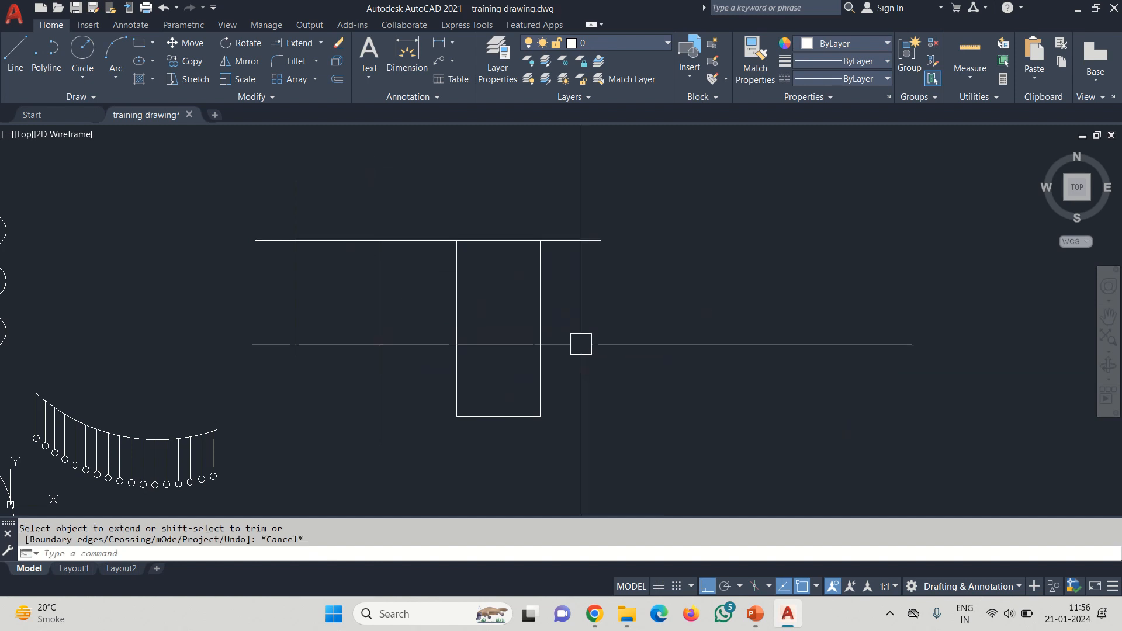
Extend the left end of the horizontal line to the circle array and onward through its top row of circles.
{"action": "scroll", "coordinate": [430, 306], "scroll_direction": "down", "scroll_amount": 3}
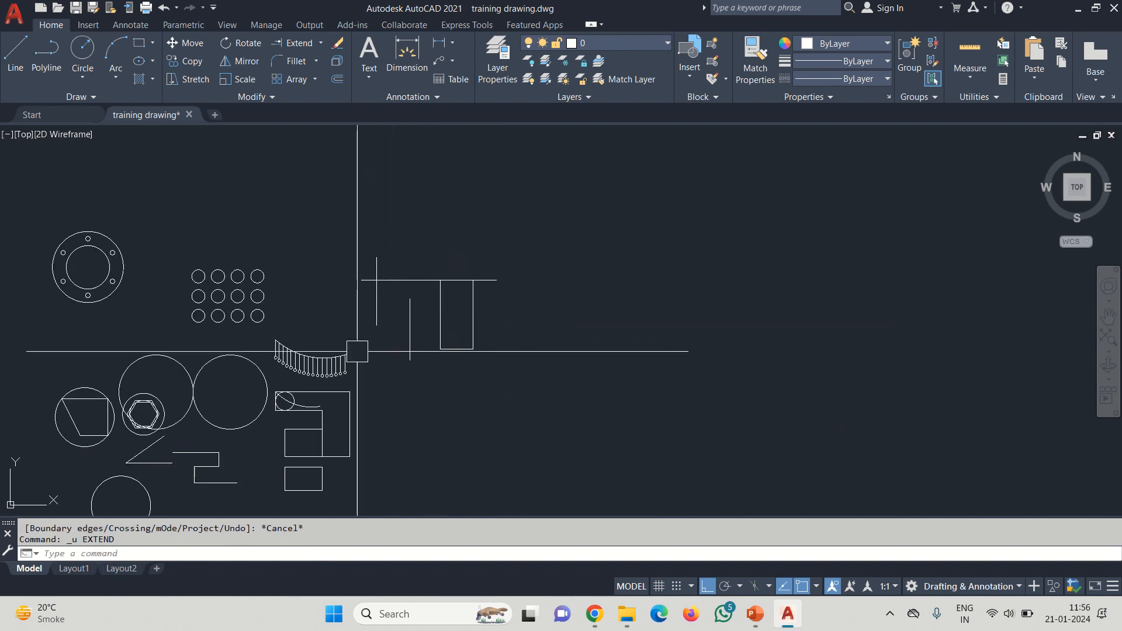
{"action": "key", "text": "Return"}
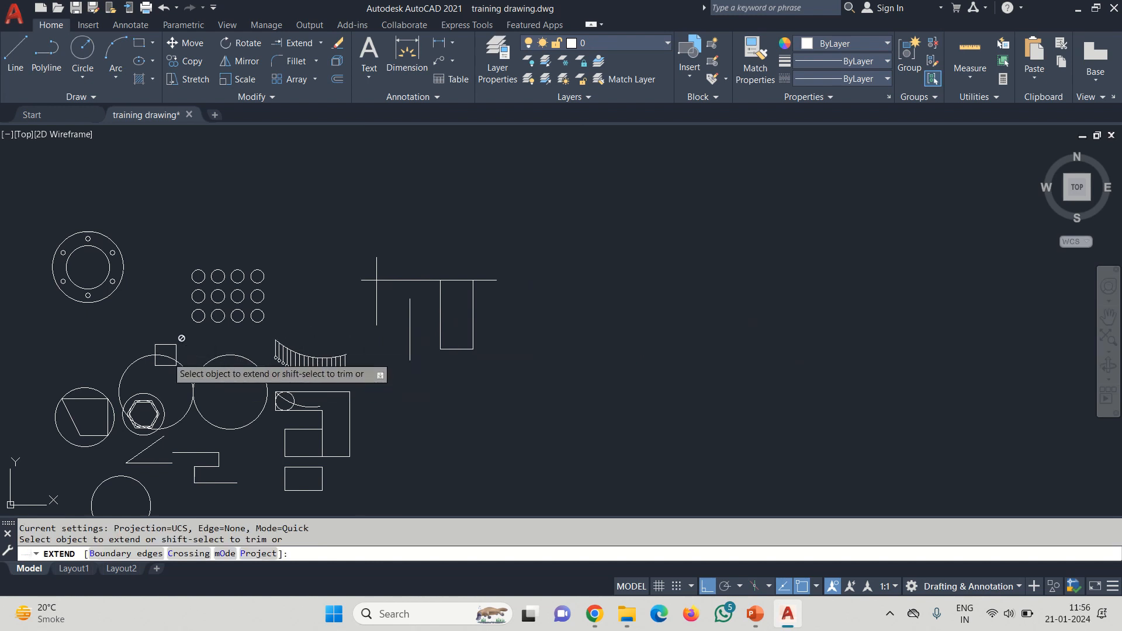
{"action": "scroll", "coordinate": [324, 275], "scroll_direction": "up", "scroll_amount": 3}
{"action": "middle_click_drag", "start_coordinate": [325, 272], "coordinate": [587, 286]}
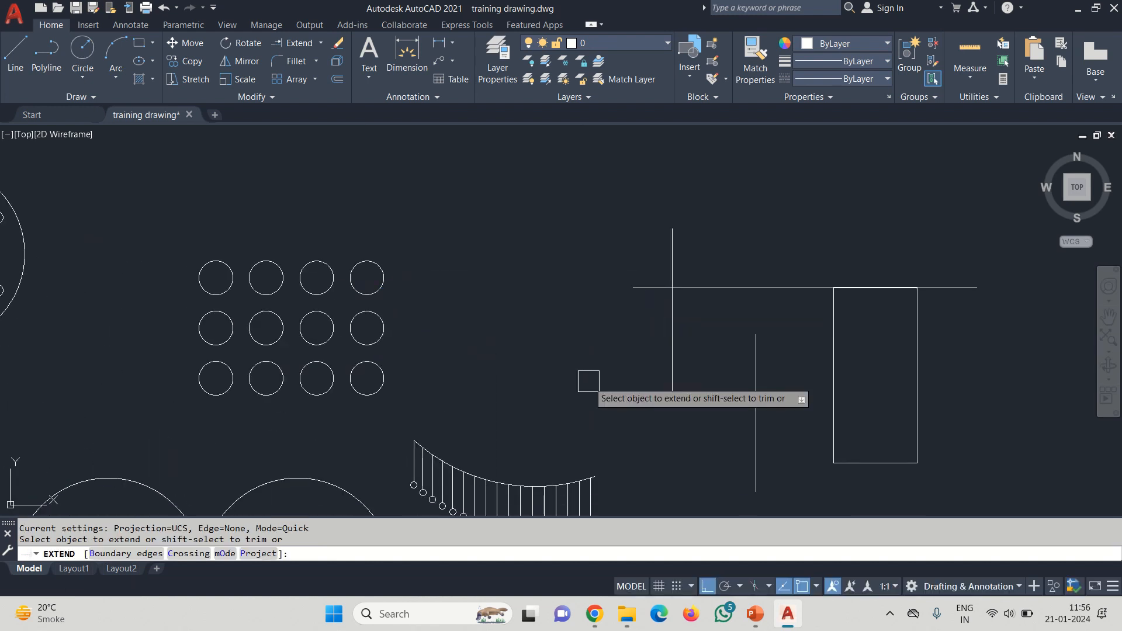
{"action": "left_click", "coordinate": [634, 295]}
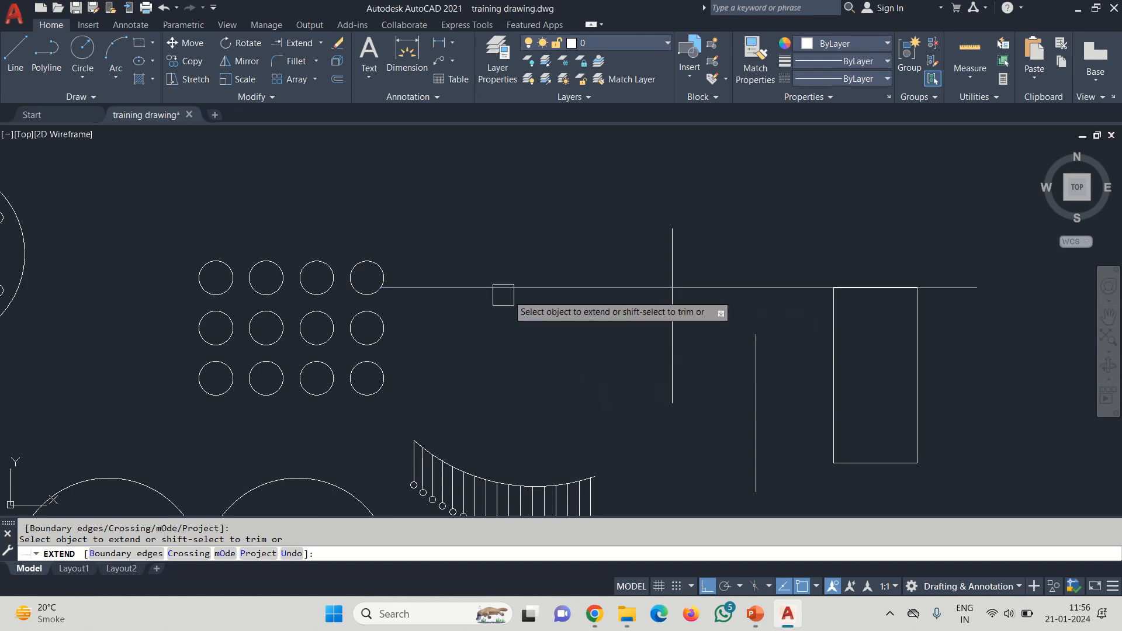
{"action": "left_click", "coordinate": [409, 287]}
{"action": "scroll", "coordinate": [361, 290], "scroll_direction": "up", "scroll_amount": 4}
{"action": "left_click", "coordinate": [315, 285]}
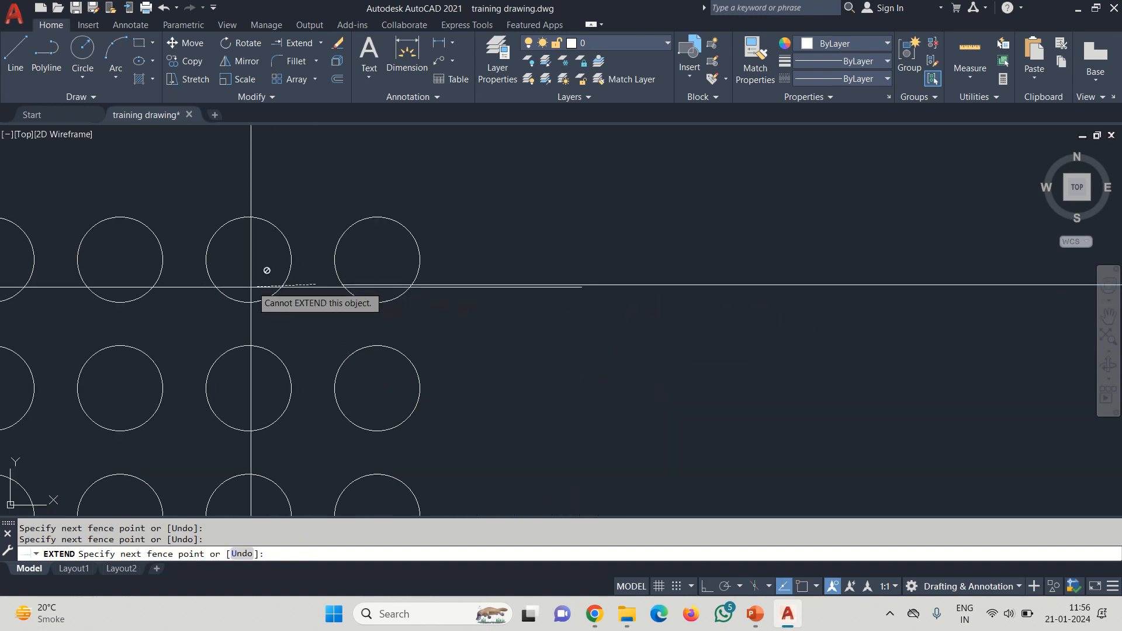
{"action": "scroll", "coordinate": [294, 298], "scroll_direction": "down", "scroll_amount": 2}
{"action": "scroll", "coordinate": [296, 298], "scroll_direction": "up", "scroll_amount": 4}
{"action": "left_click", "coordinate": [295, 297]}
Undo the extensions of the horizontal line through the circles and leave the Extend command.
{"action": "key", "text": "ctrl+z"}
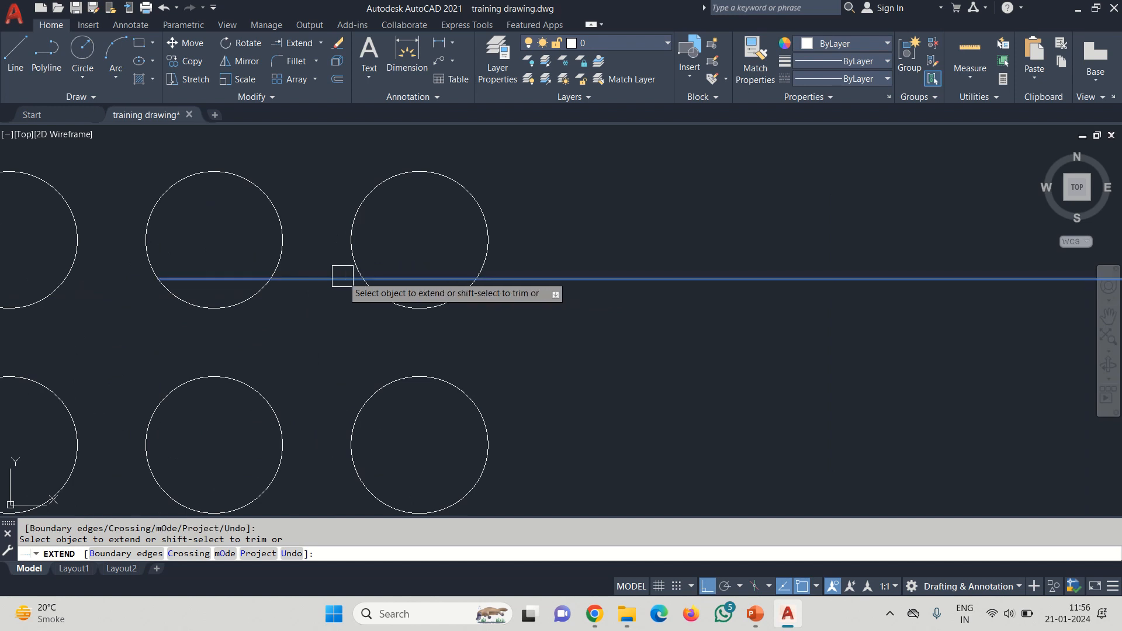
{"action": "scroll", "coordinate": [579, 349], "scroll_direction": "down", "scroll_amount": 4}
{"action": "key", "text": "ctrl+z"}
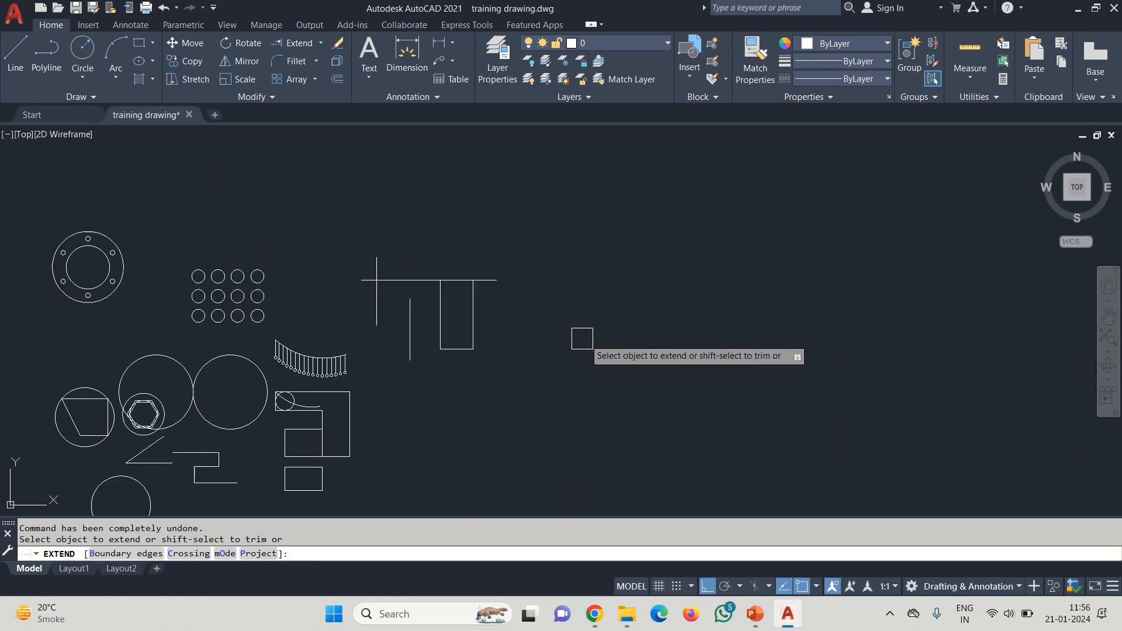
{"action": "key", "text": "Escape"}
{"action": "key", "text": "Escape"}
Extend the short vertical line beside the rectangle up to the horizontal line, using the horizontal line as the only boundary edge.
{"action": "scroll", "coordinate": [418, 320], "scroll_direction": "up", "scroll_amount": 4}
{"action": "left_click", "coordinate": [417, 317]}
{"action": "left_click", "coordinate": [361, 336]}
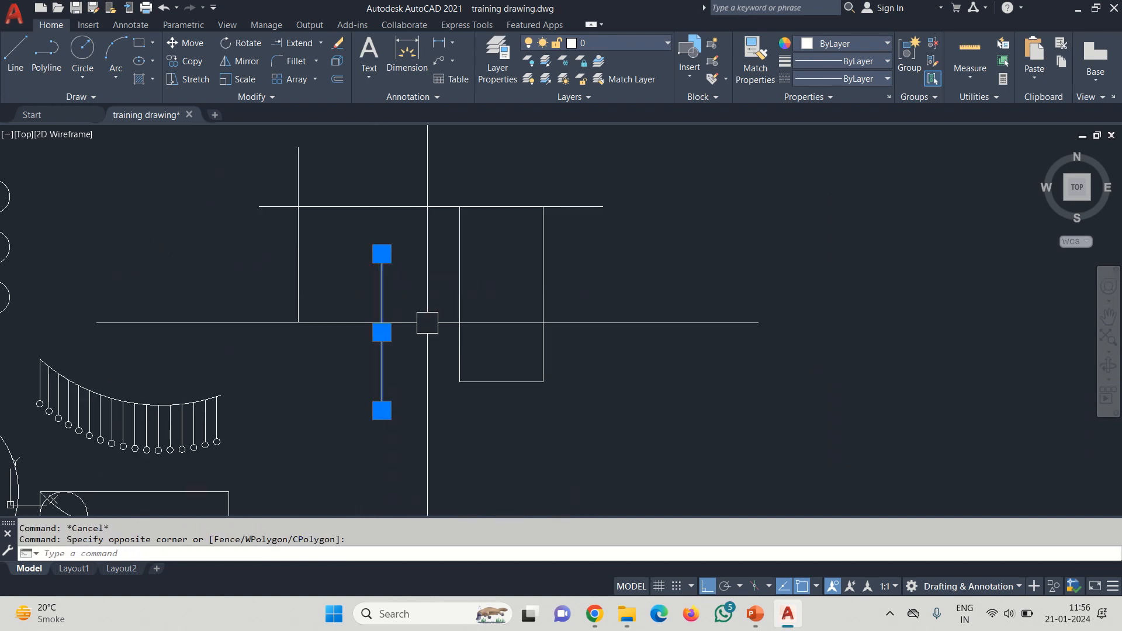
{"action": "type", "text": "ex"}
{"action": "key", "text": "Return"}
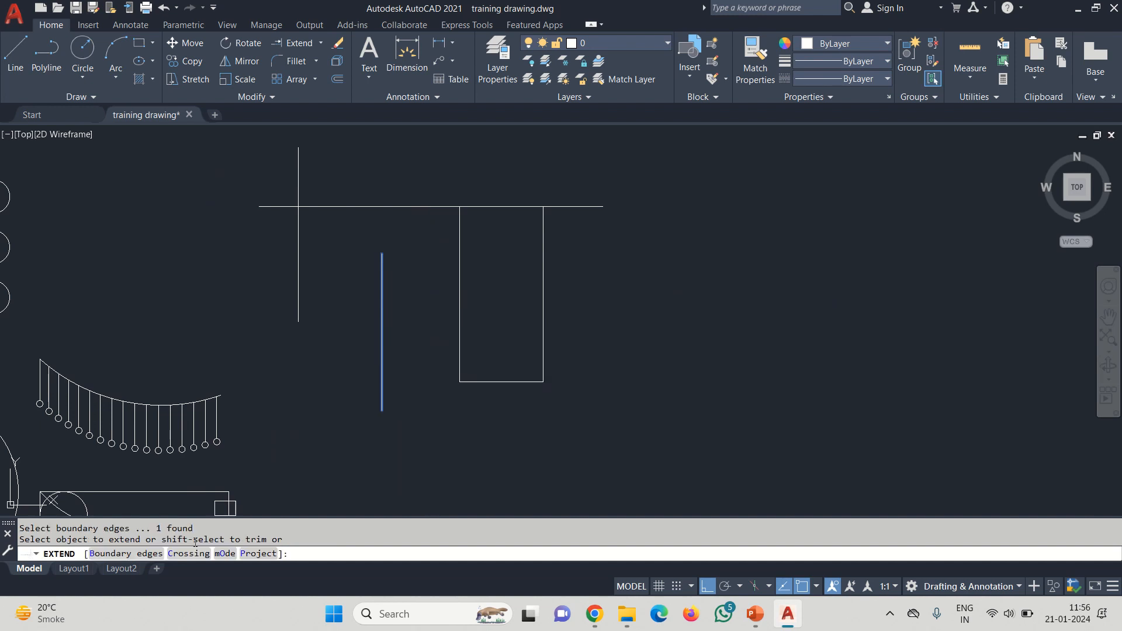
{"action": "left_click", "coordinate": [135, 554]}
{"action": "left_click", "coordinate": [366, 207]}
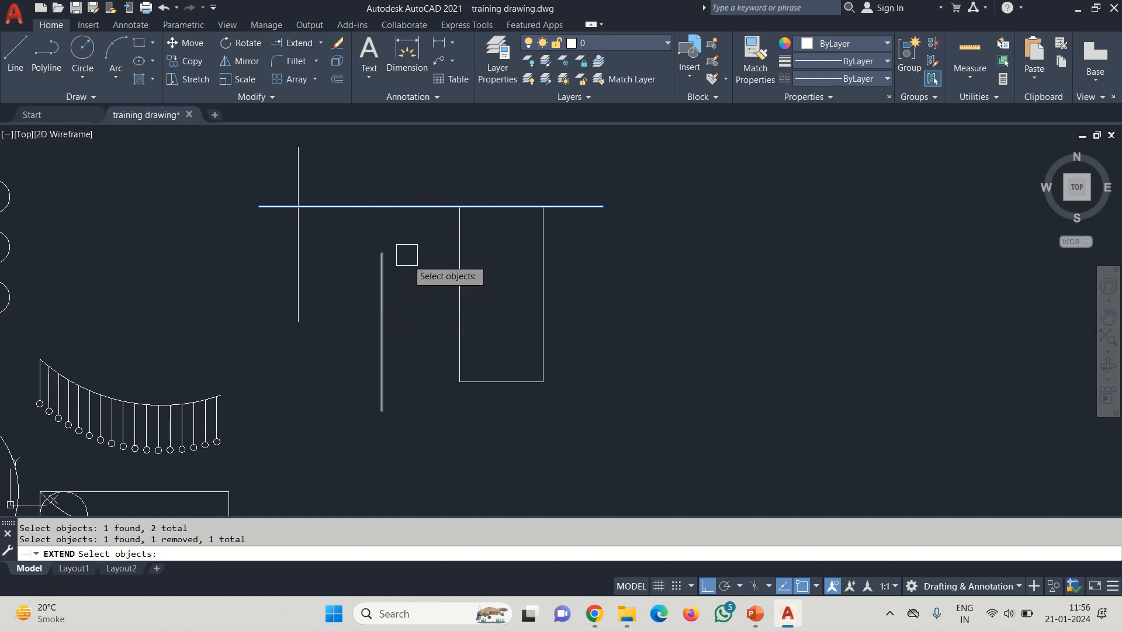
{"action": "key", "text": "Return"}
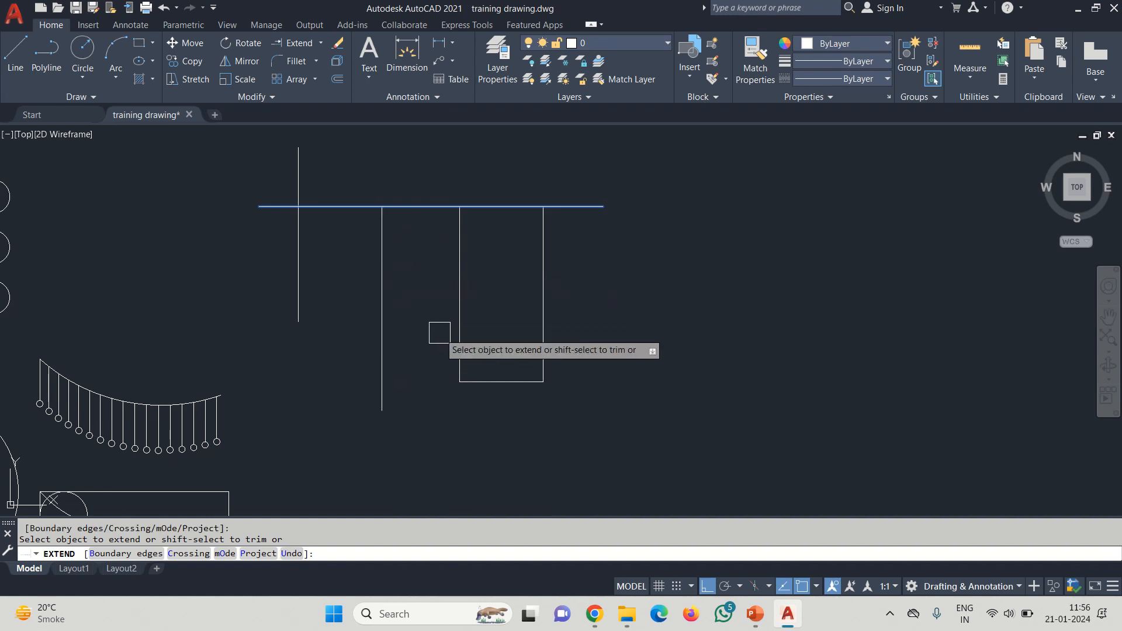
{"action": "key", "text": "Escape"}
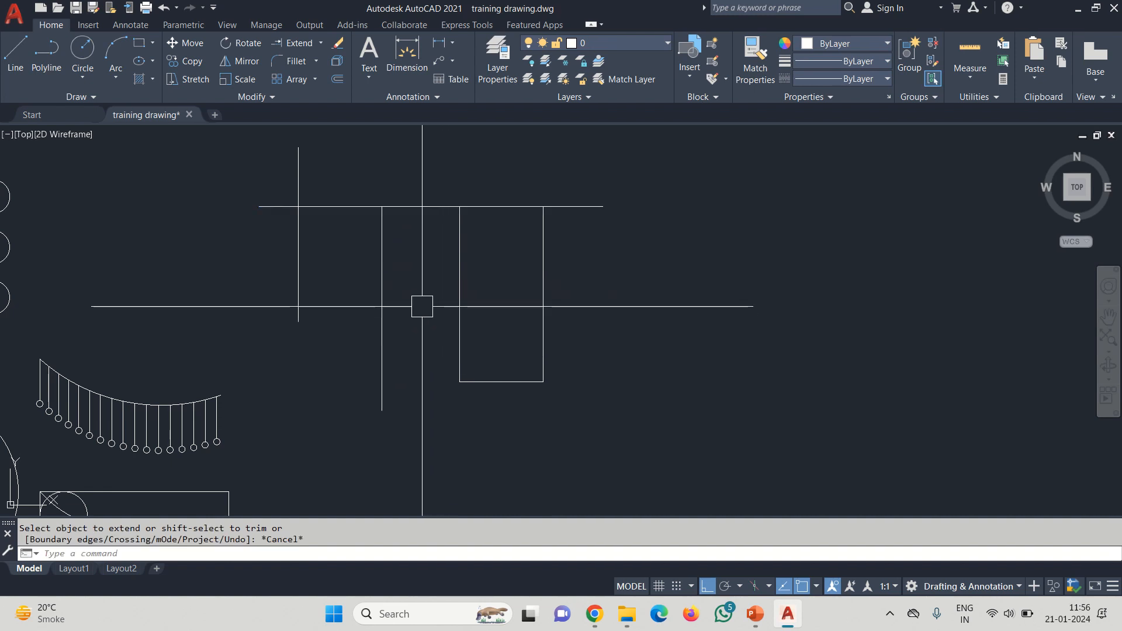
Stretch the upper end of the leftmost vertical line down to the horizontal line by its grip, and undo the grip edit.
{"action": "middle_click_drag", "start_coordinate": [304, 248], "coordinate": [405, 316]}
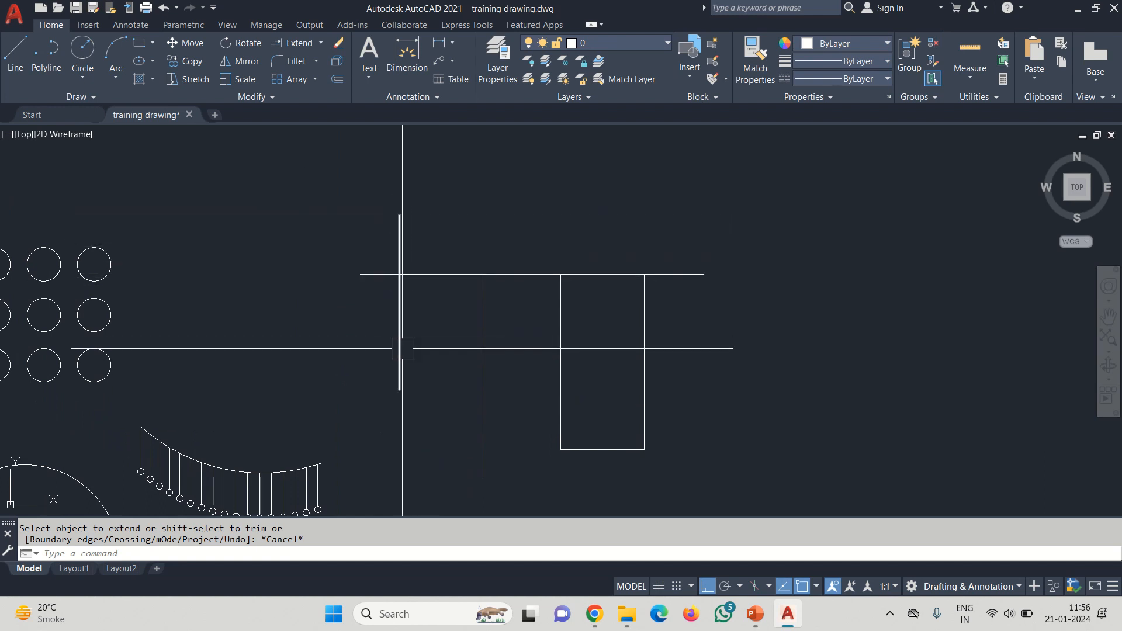
{"action": "scroll", "coordinate": [399, 295], "scroll_direction": "up", "scroll_amount": 2}
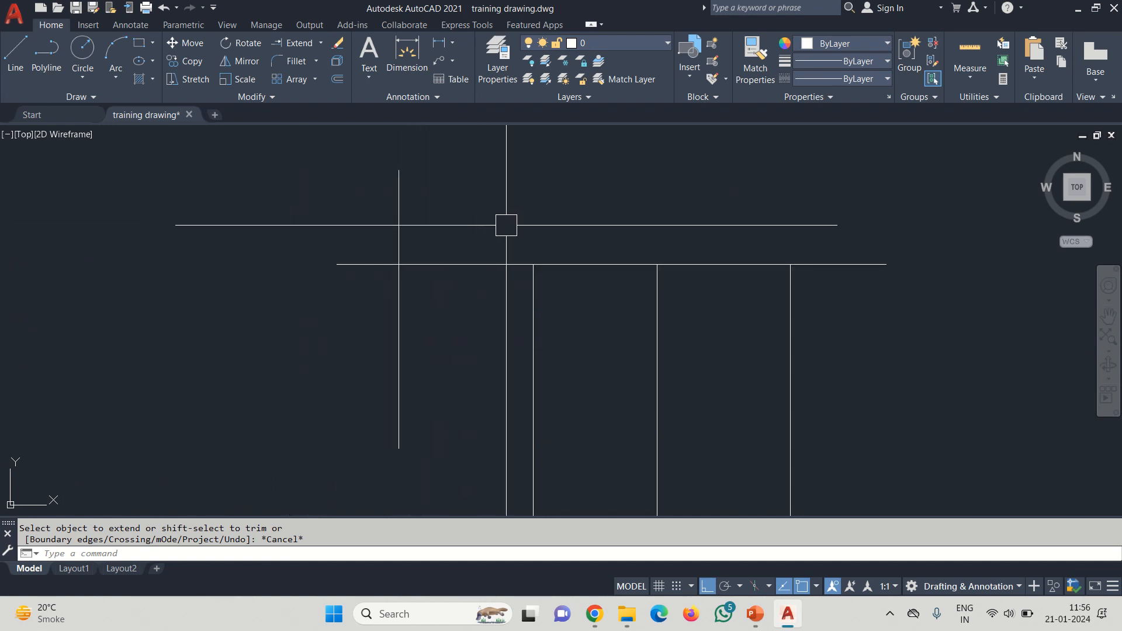
{"action": "left_click", "coordinate": [478, 212]}
{"action": "left_click", "coordinate": [371, 211]}
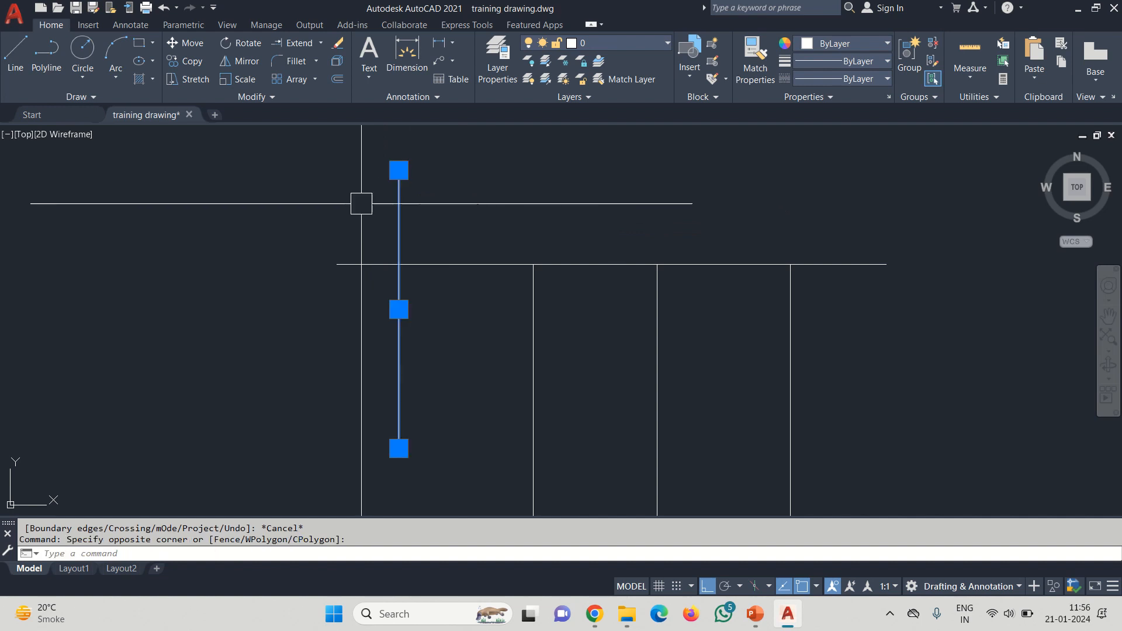
{"action": "left_click", "coordinate": [399, 170]}
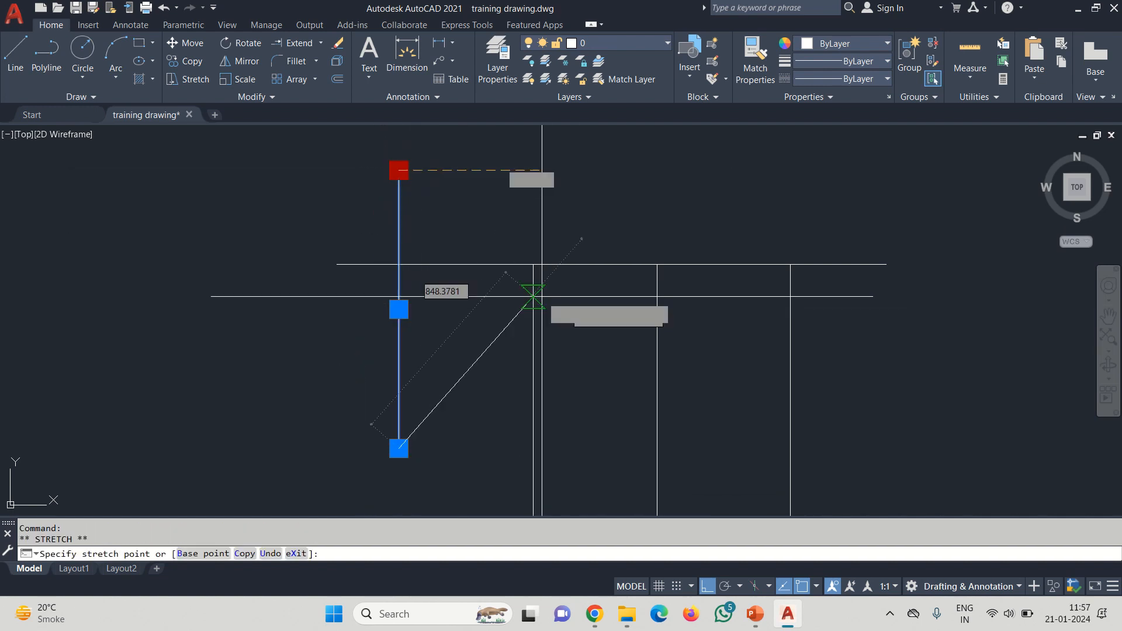
{"action": "left_click", "coordinate": [399, 264]}
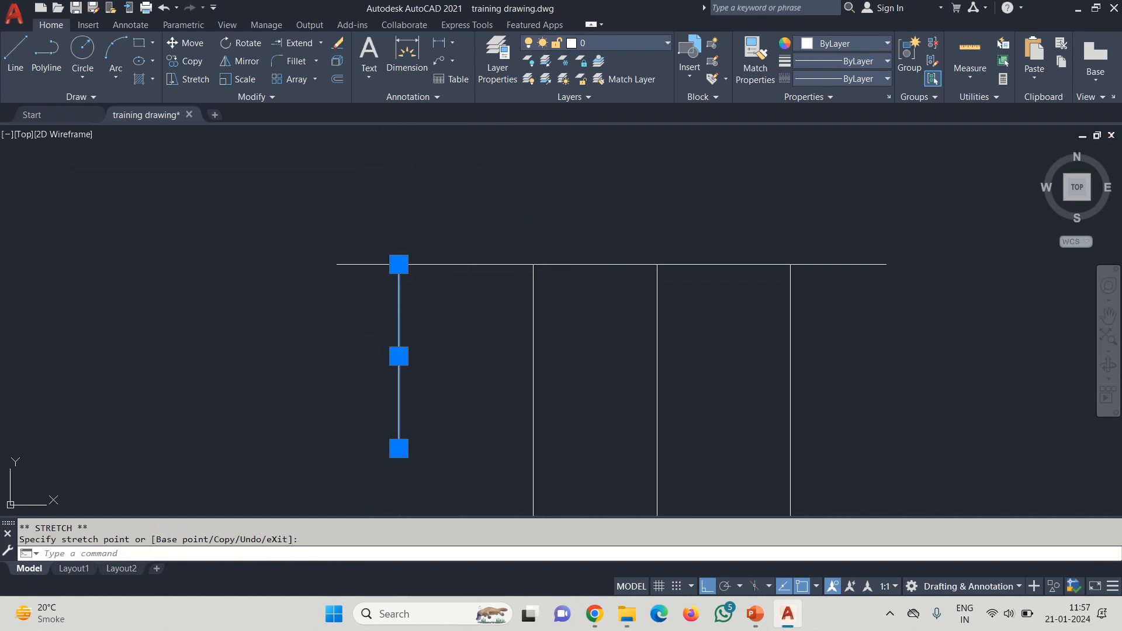
{"action": "key", "text": "ctrl+z"}
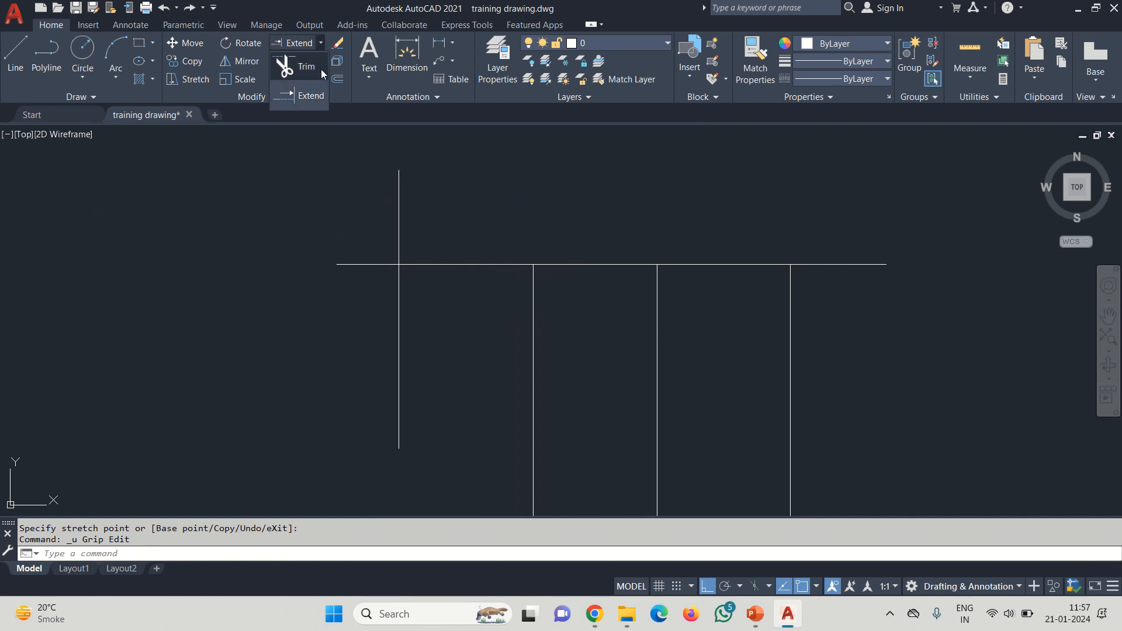
{"action": "left_click", "coordinate": [309, 75]}
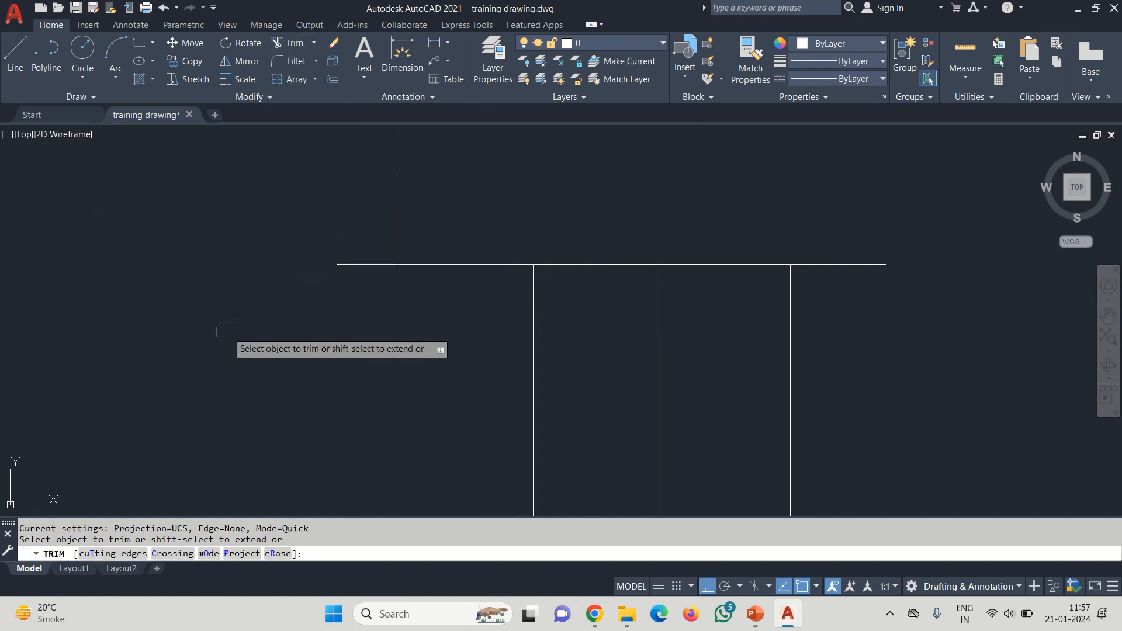
{"action": "left_click", "coordinate": [96, 554]}
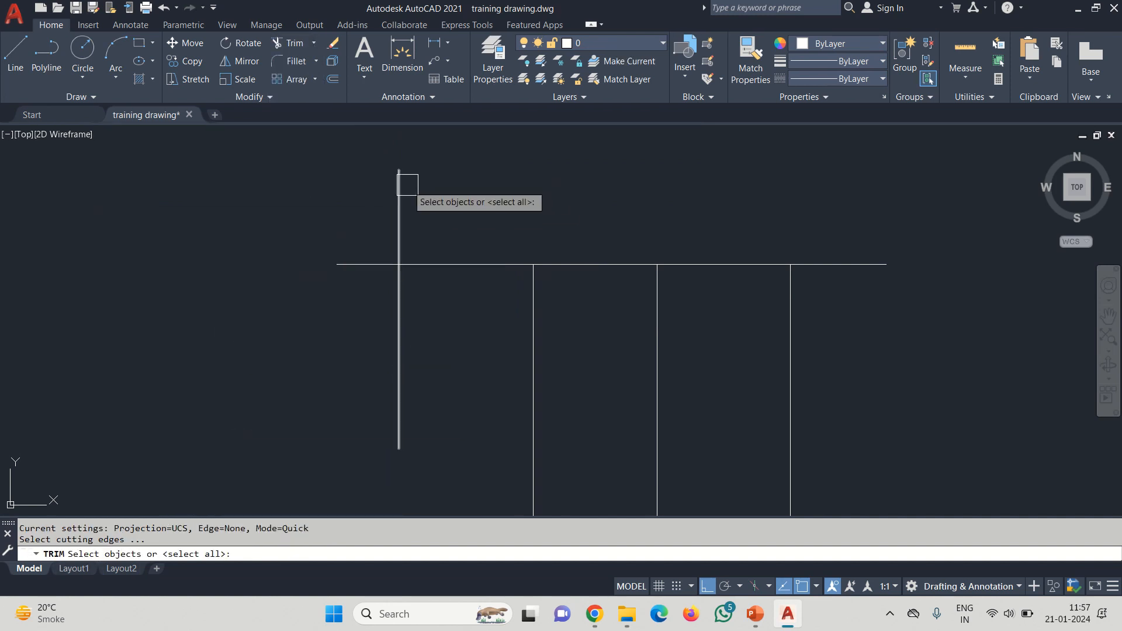
{"action": "left_click", "coordinate": [398, 176]}
{"action": "key", "text": "Escape"}
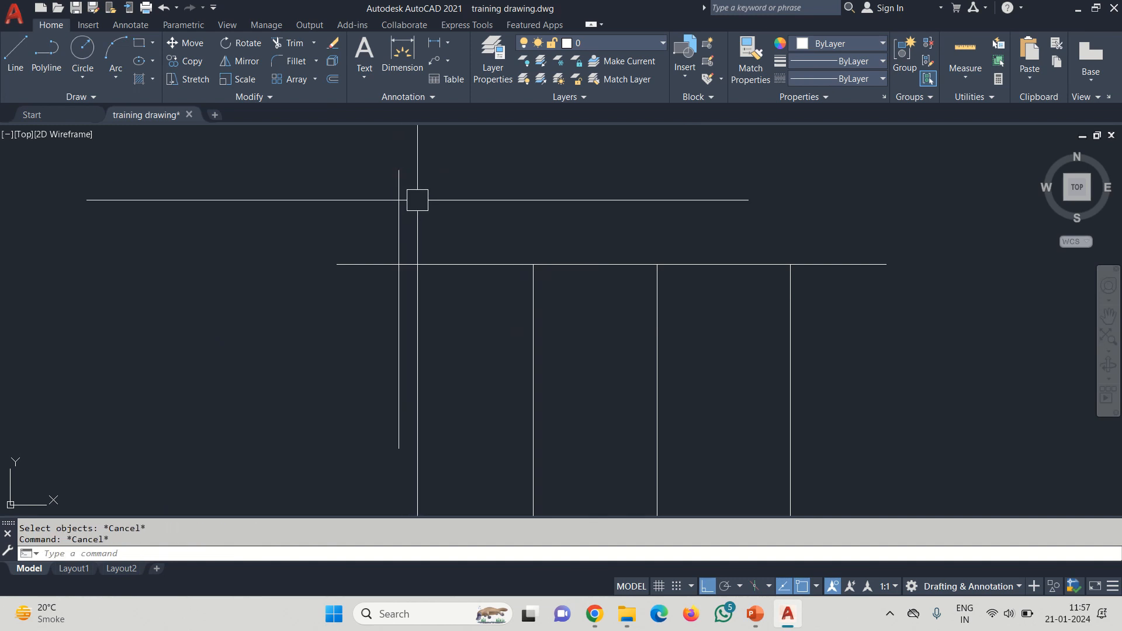
Trim the part of the leftmost vertical line above the horizontal line in Quick mode, undo the trim and leave the command.
{"action": "type", "text": "tr"}
{"action": "key", "text": "Return"}
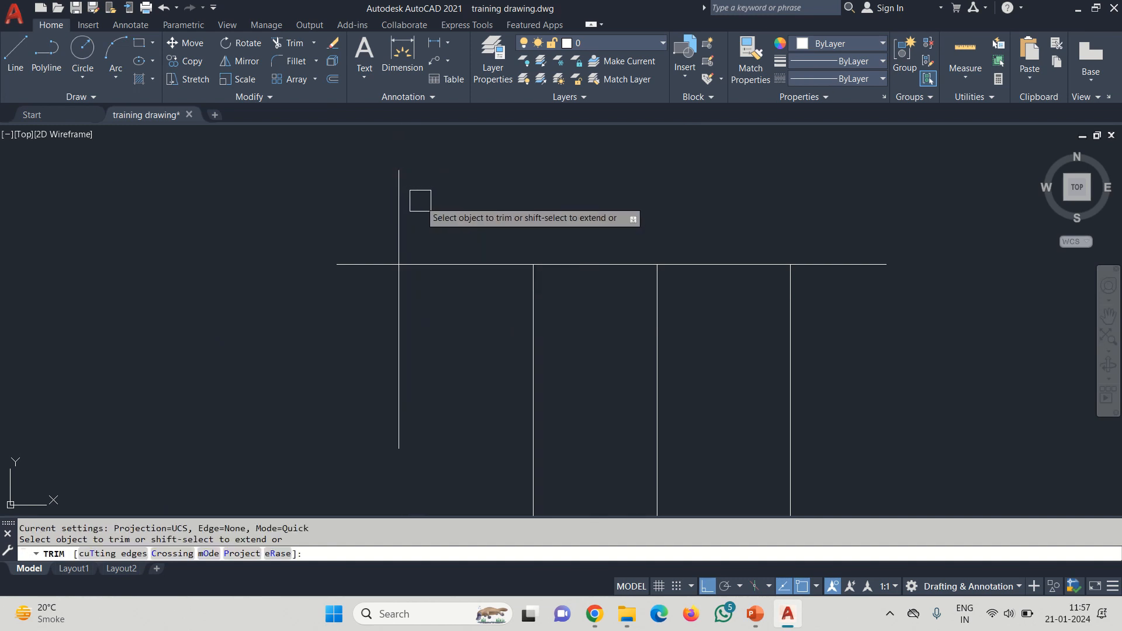
{"action": "left_click", "coordinate": [402, 193]}
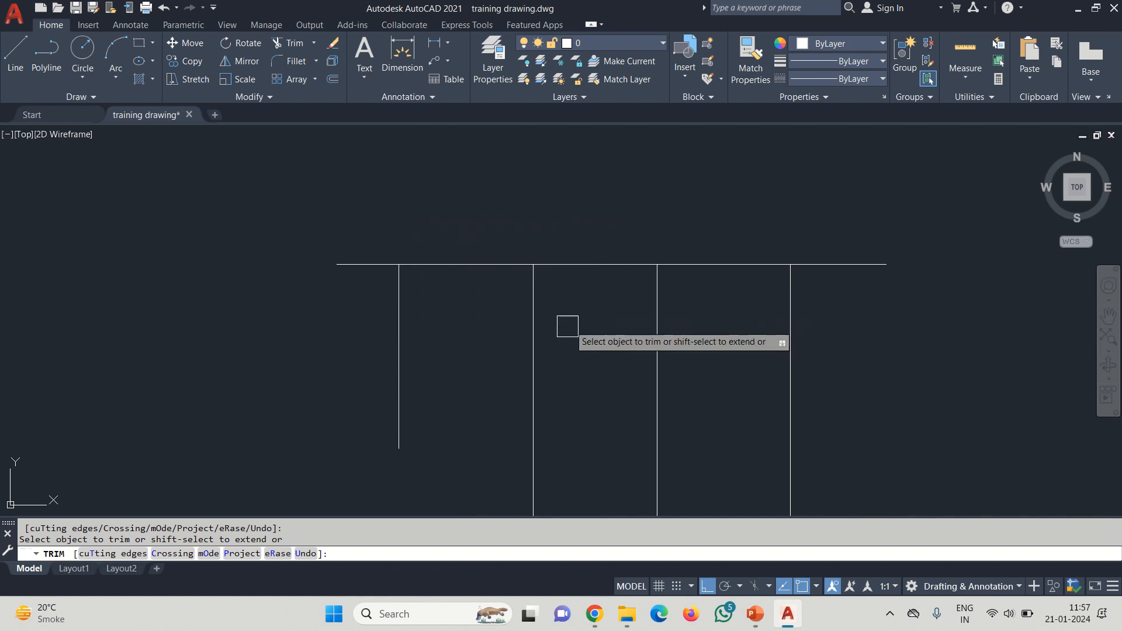
{"action": "key", "text": "Escape"}
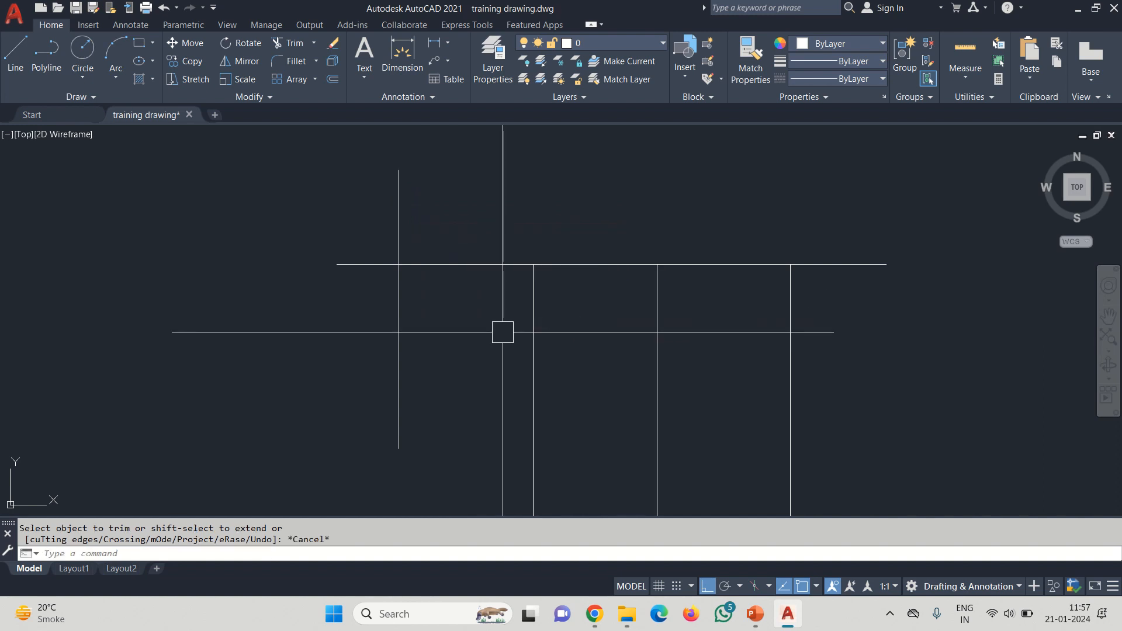
{"action": "type", "text": "tr"}
{"action": "key", "text": "Return"}
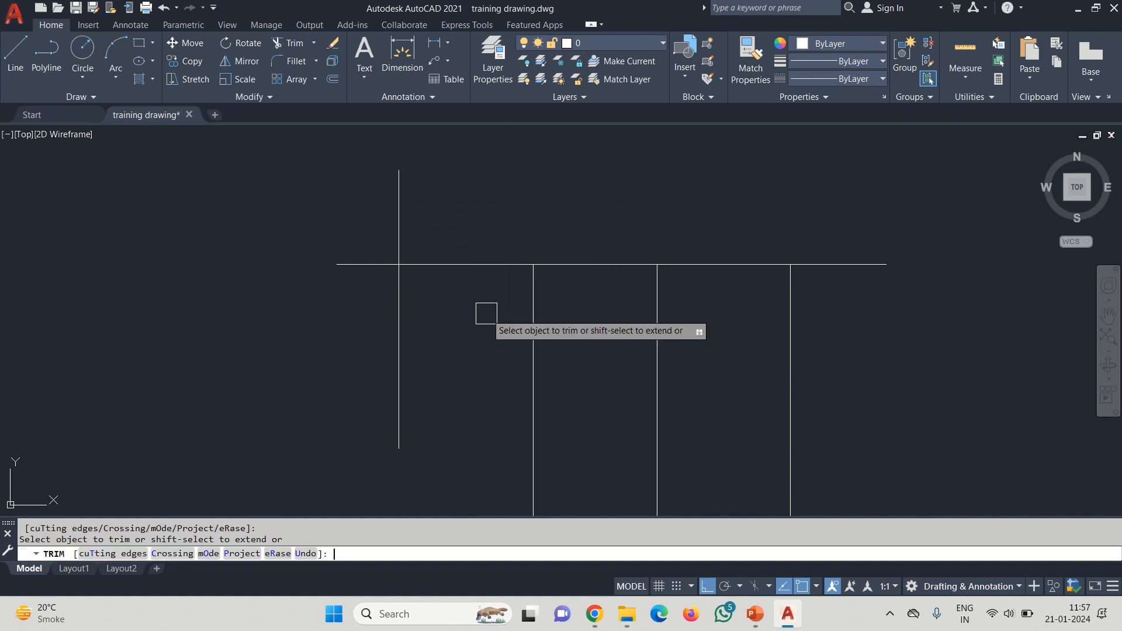
{"action": "key", "text": "Return"}
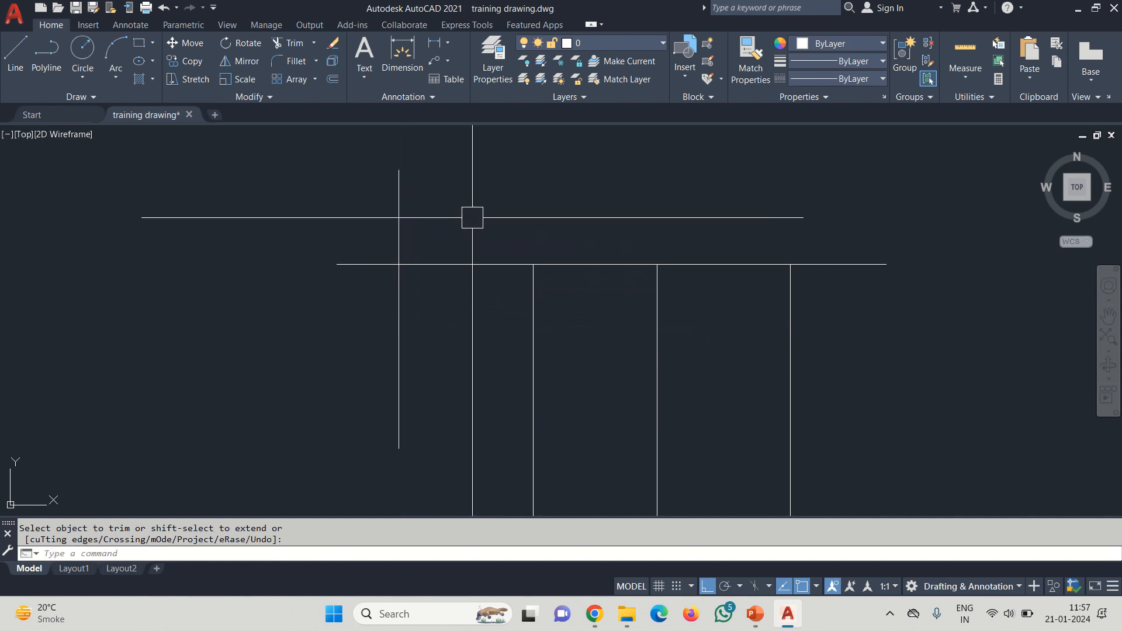
Trim the leftmost vertical line's upper overhang and several segments of the horizontal line between the verticals, and undo all the trims.
{"action": "type", "text": "tr"}
{"action": "key", "text": "Return"}
{"action": "left_click", "coordinate": [400, 218]}
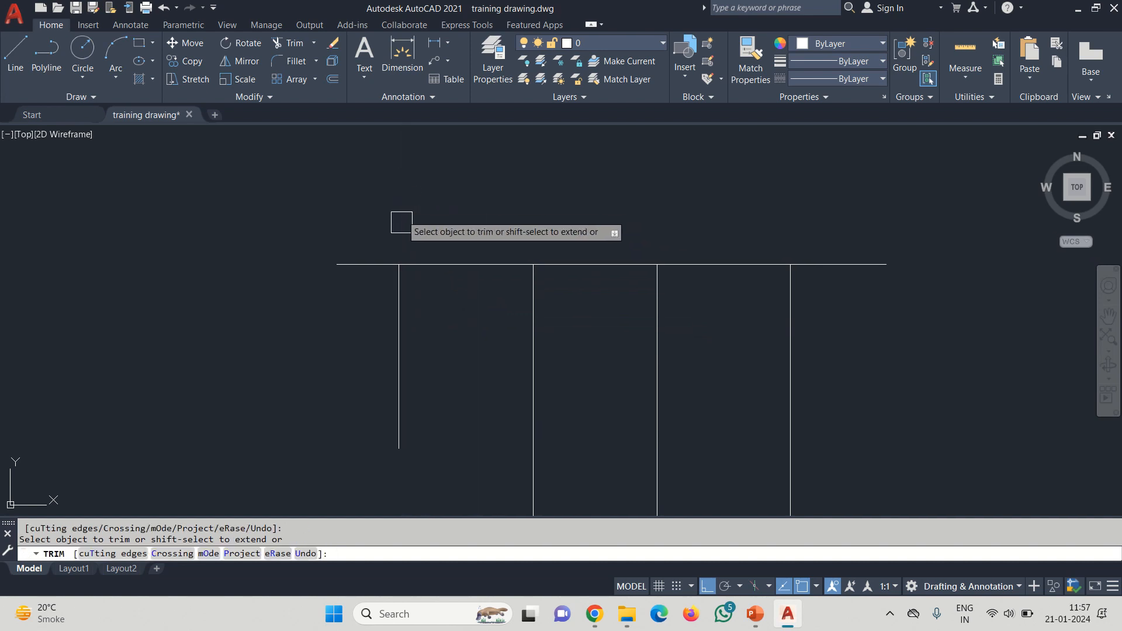
{"action": "left_click", "coordinate": [365, 270]}
{"action": "left_click", "coordinate": [471, 265]}
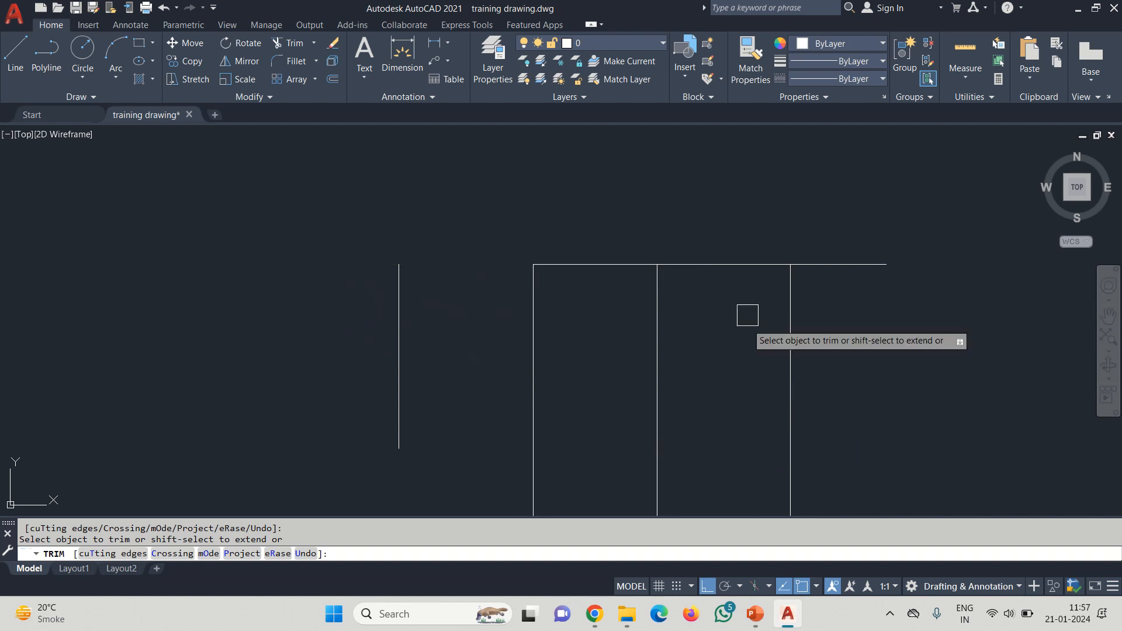
{"action": "left_click", "coordinate": [708, 269]}
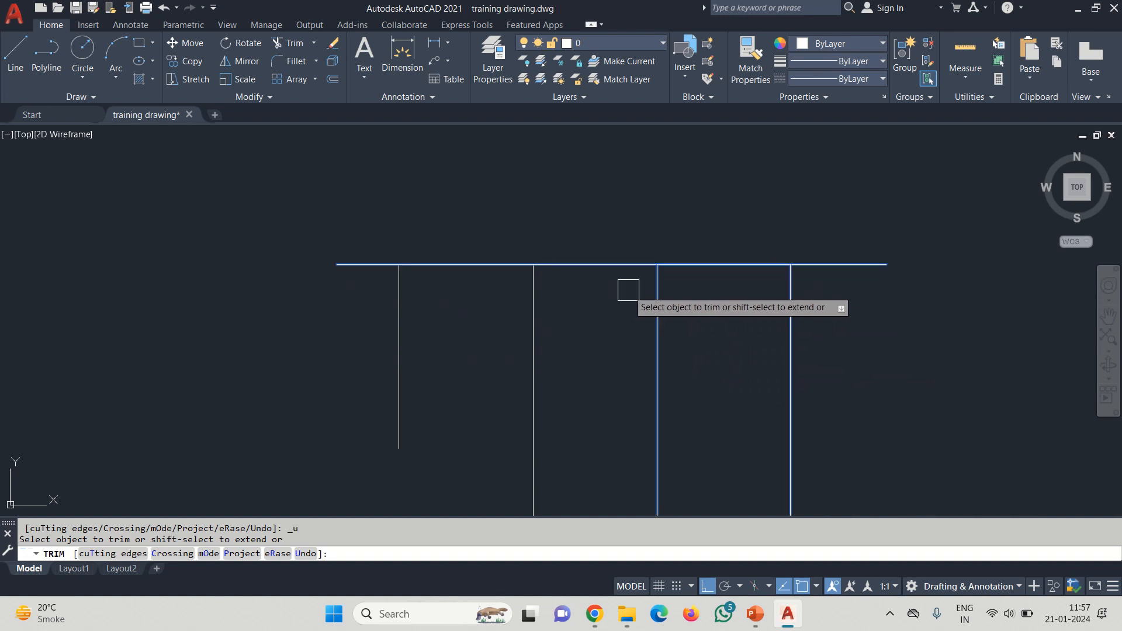
{"action": "key", "text": "Escape"}
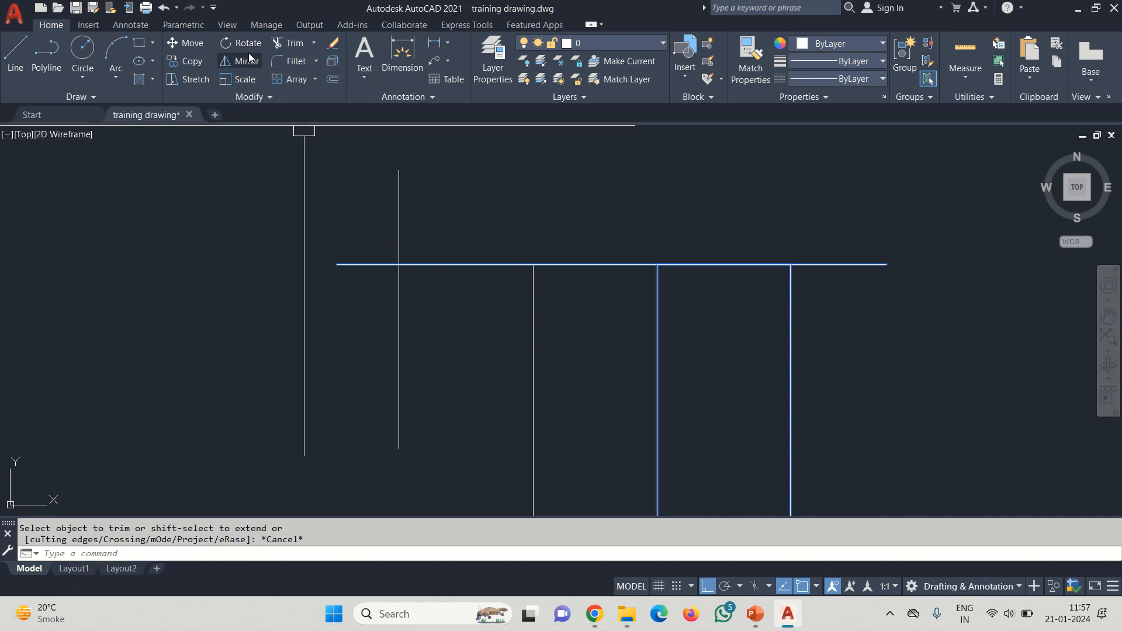
Draw a line 500 units long at 45° from the intersection of the leftmost vertical and horizontal lines, with Ortho off.
{"action": "scroll", "coordinate": [607, 410], "scroll_direction": "down", "scroll_amount": 2}
{"action": "middle_click_drag", "start_coordinate": [547, 333], "coordinate": [518, 386]}
{"action": "type", "text": "L"}
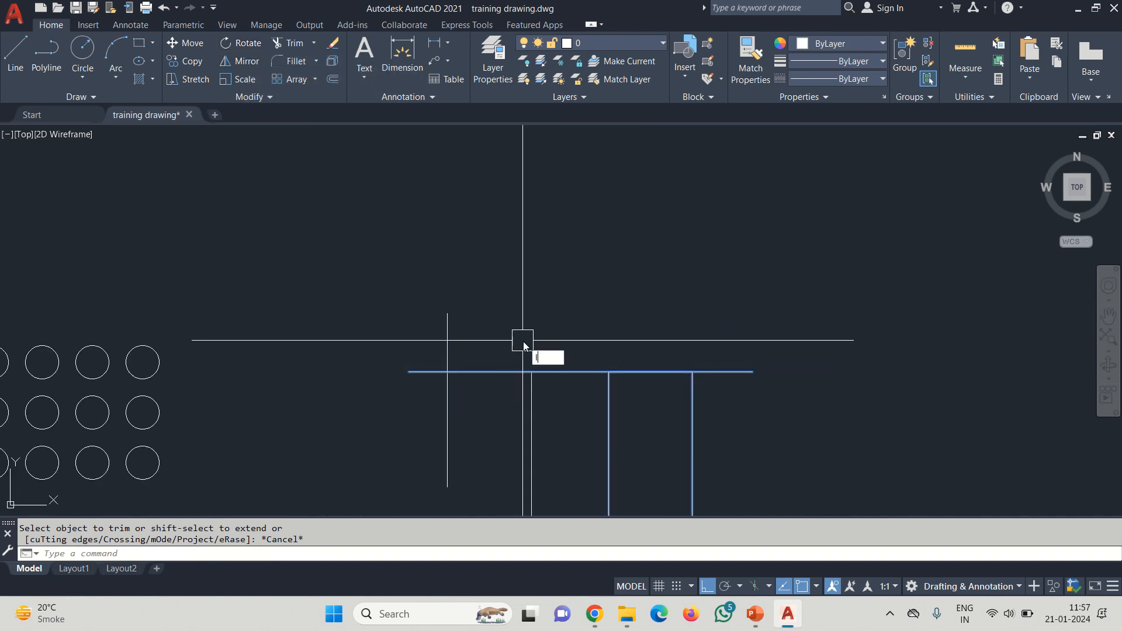
{"action": "key", "text": "Return"}
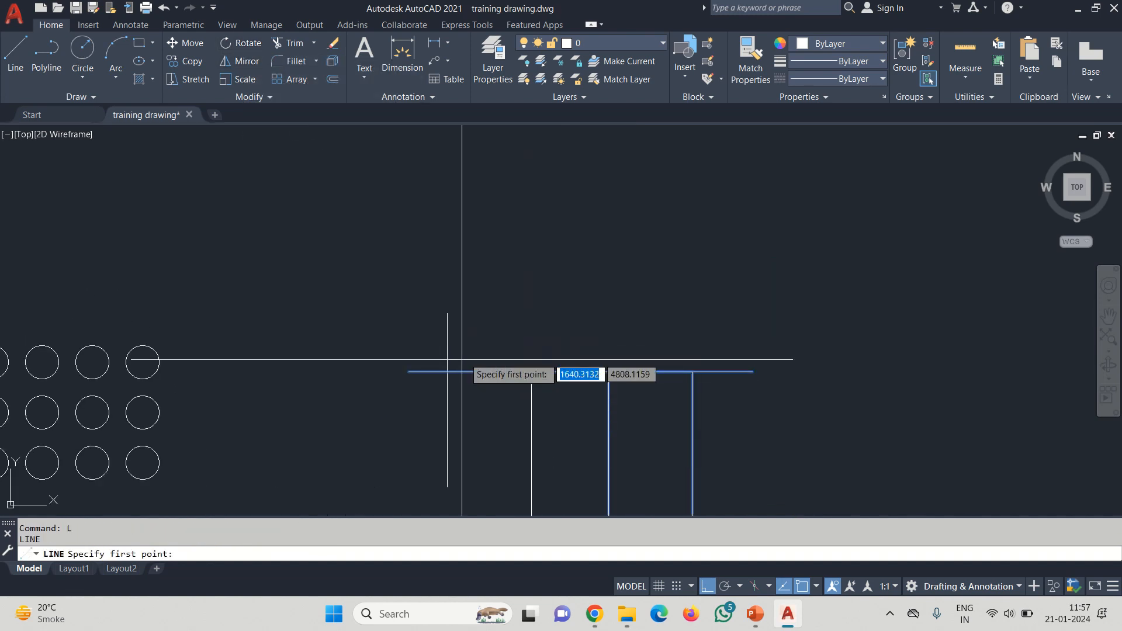
{"action": "left_click", "coordinate": [447, 372]}
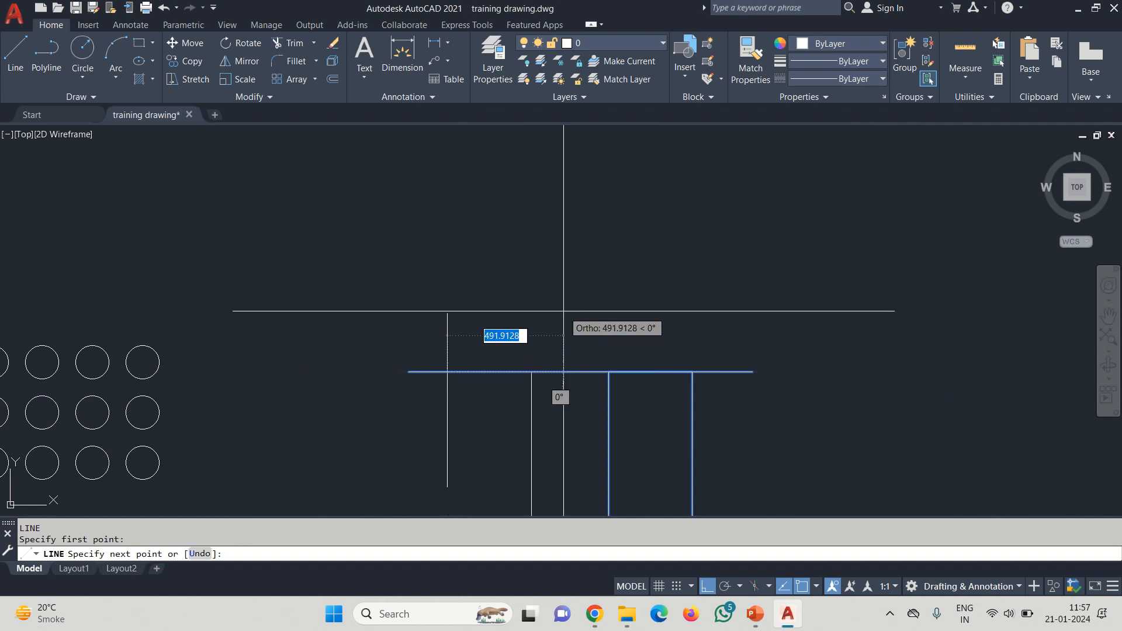
{"action": "left_click", "coordinate": [703, 587]}
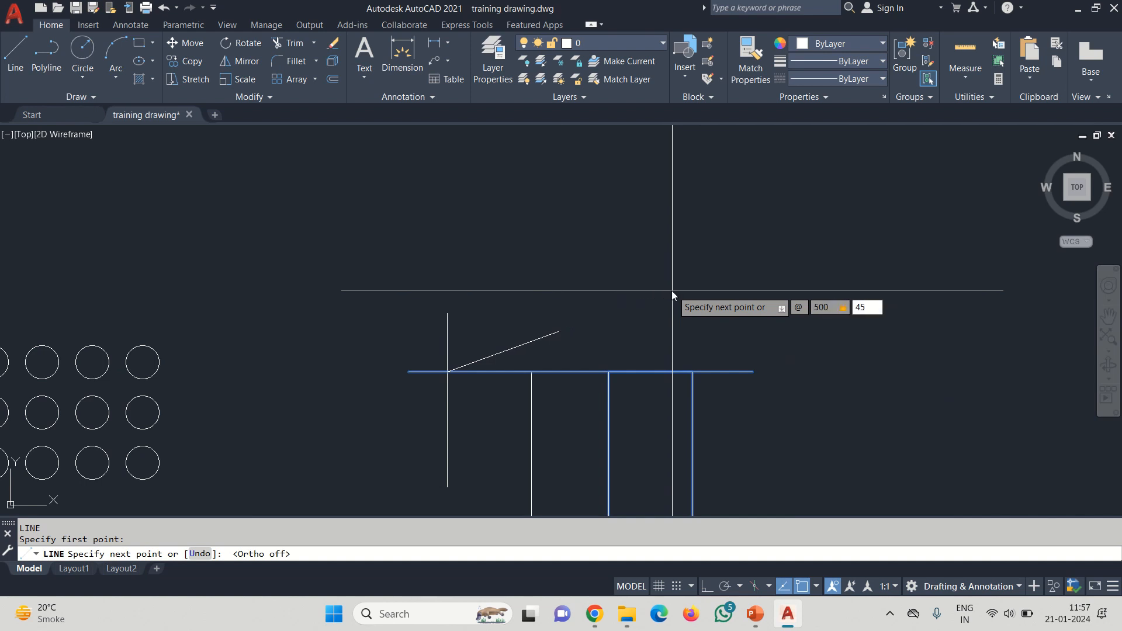
{"action": "key", "text": "Return"}
{"action": "key", "text": "Return"}
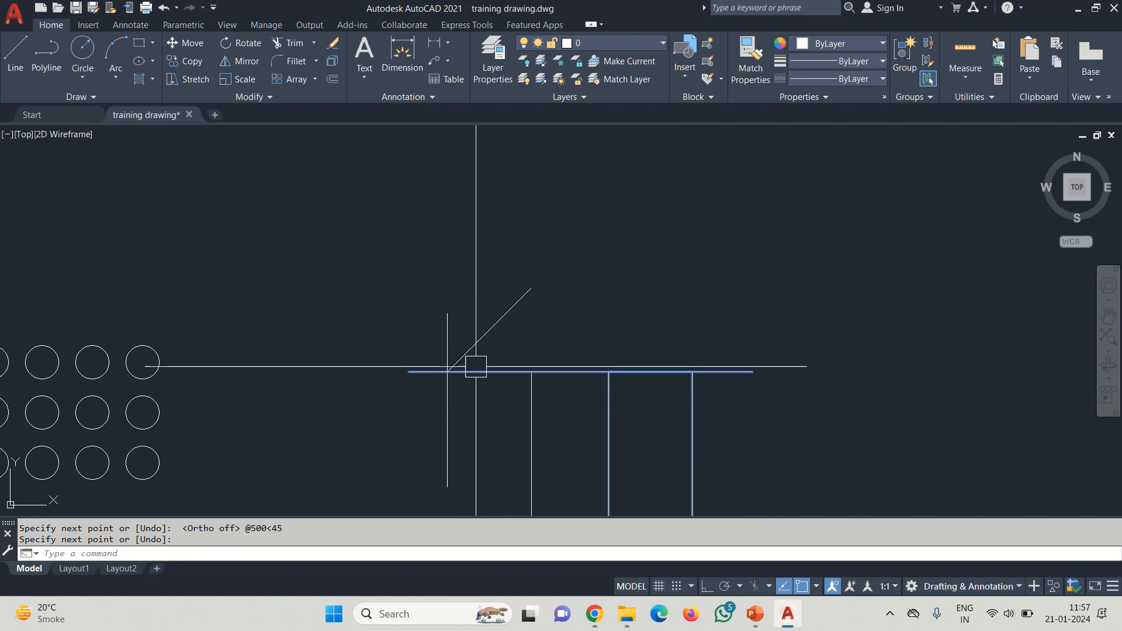
Rotate the inclined line by 90° about its lower endpoint on the horizontal line.
{"action": "scroll", "coordinate": [473, 362], "scroll_direction": "up", "scroll_amount": 2}
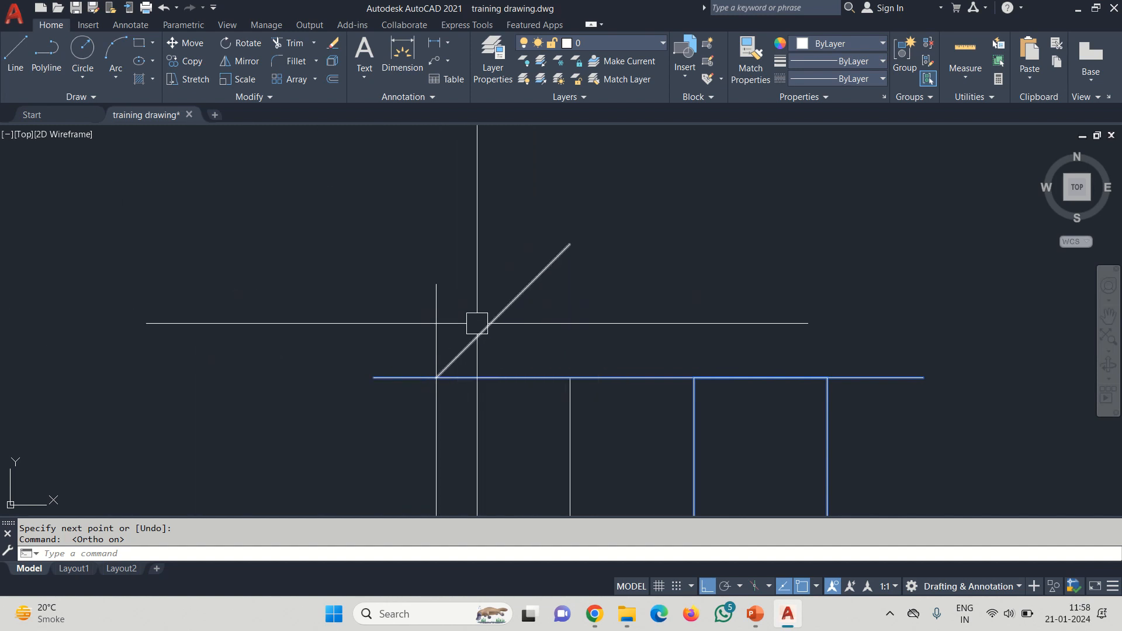
{"action": "left_click", "coordinate": [503, 311]}
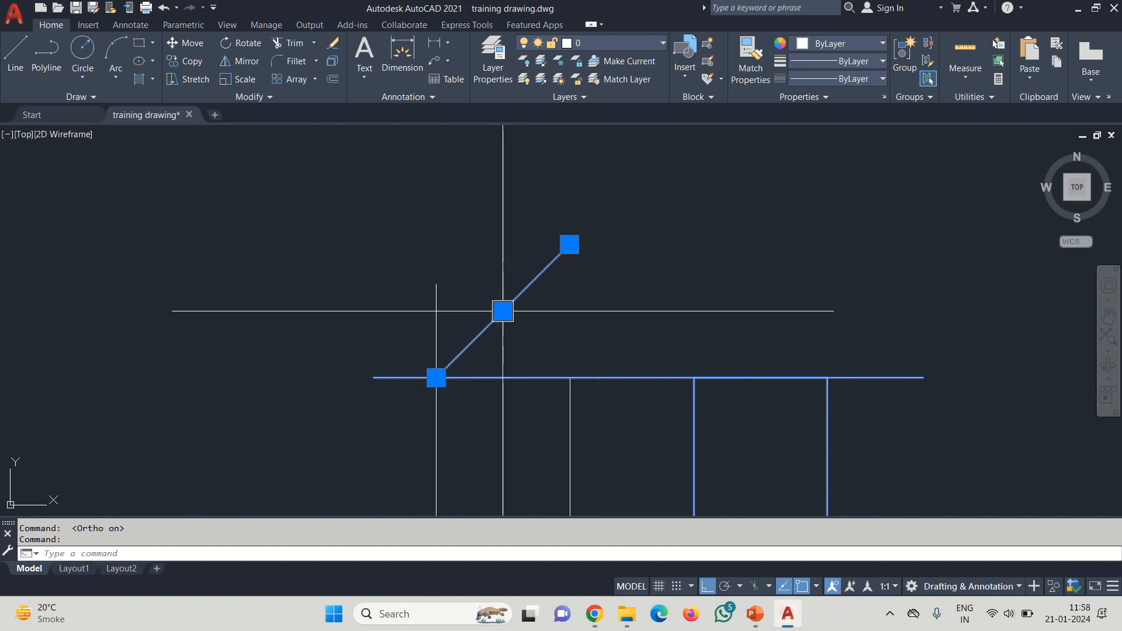
{"action": "left_click", "coordinate": [234, 50]}
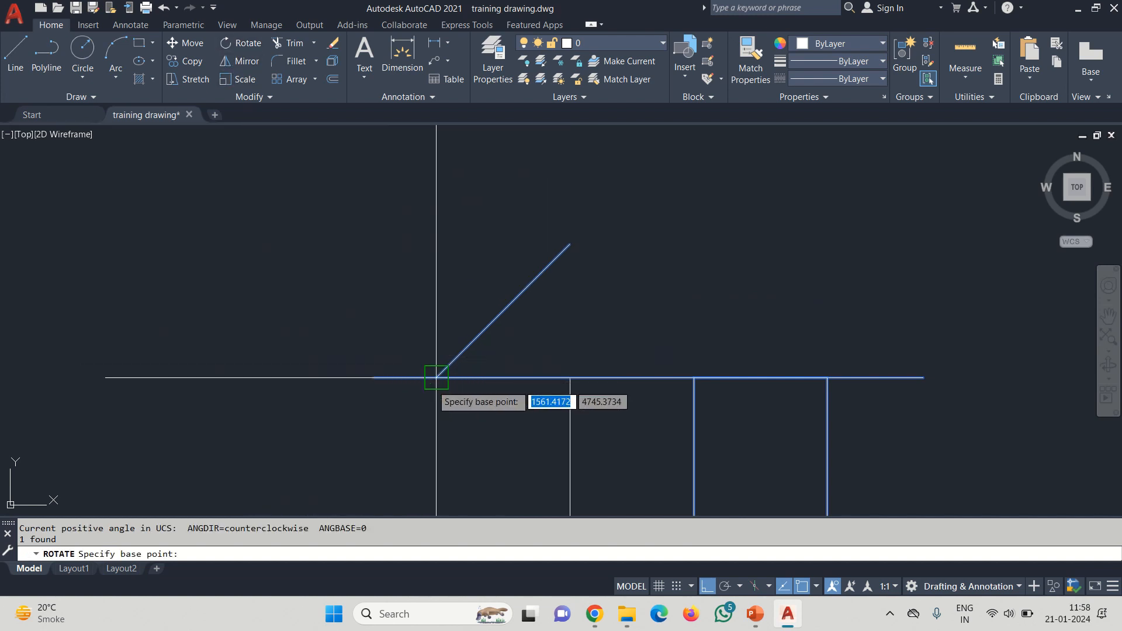
{"action": "left_click", "coordinate": [436, 378]}
{"action": "type", "text": "9"}
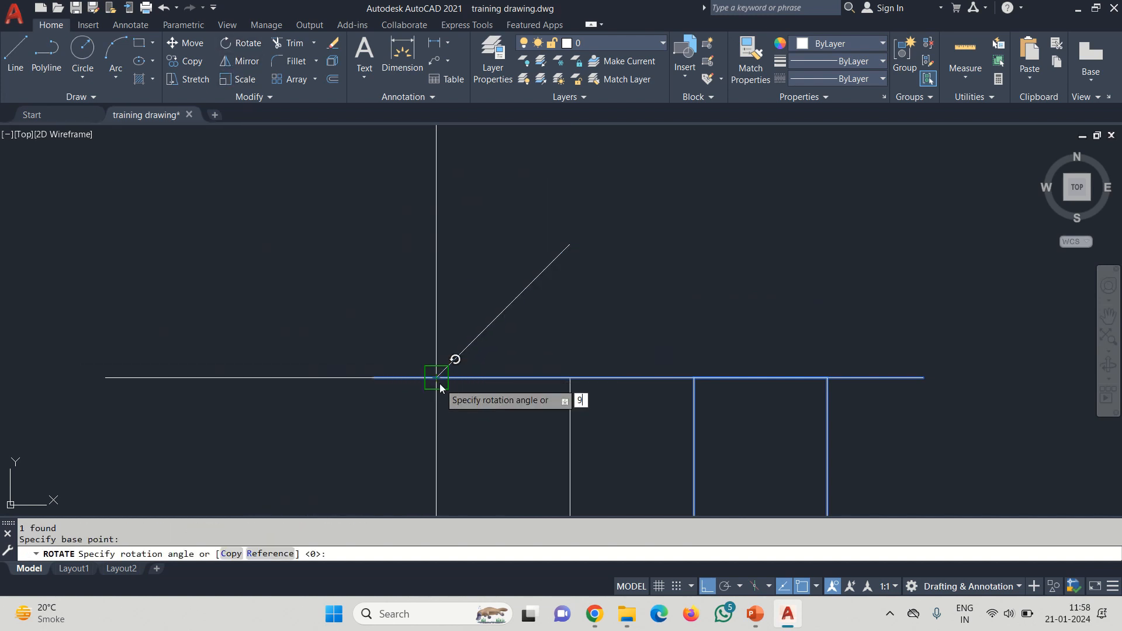
{"action": "type", "text": "0"}
{"action": "key", "text": "Return"}
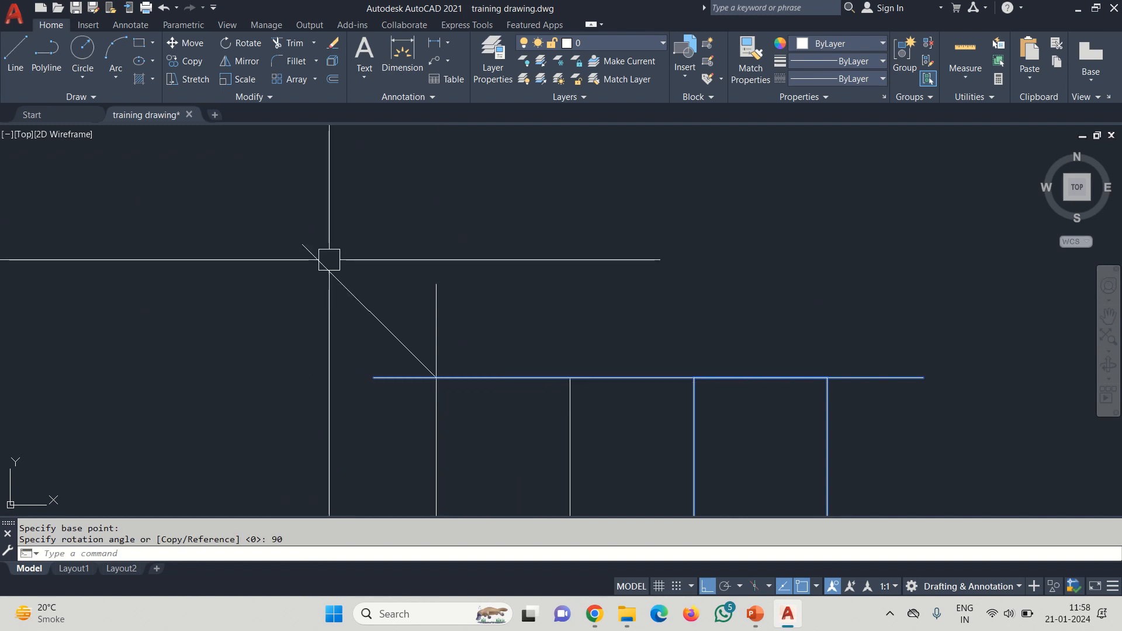
{"action": "scroll", "coordinate": [444, 328], "scroll_direction": "down", "scroll_amount": 5}
{"action": "key", "text": "Escape"}
{"action": "scroll", "coordinate": [643, 351], "scroll_direction": "up", "scroll_amount": 2}
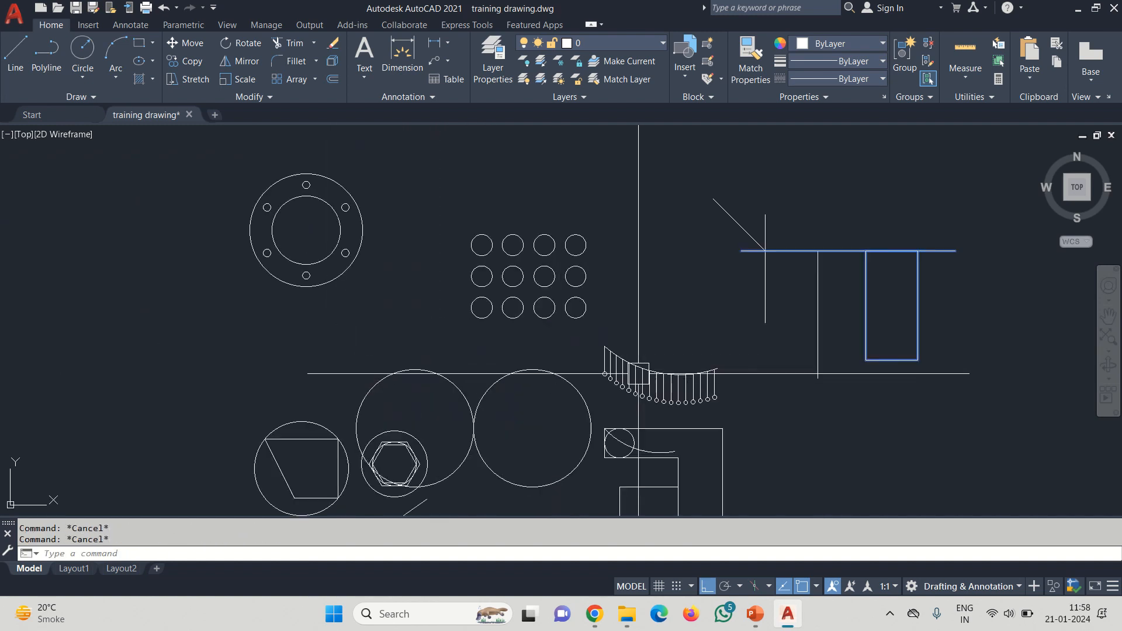
{"action": "key", "text": "Return"}
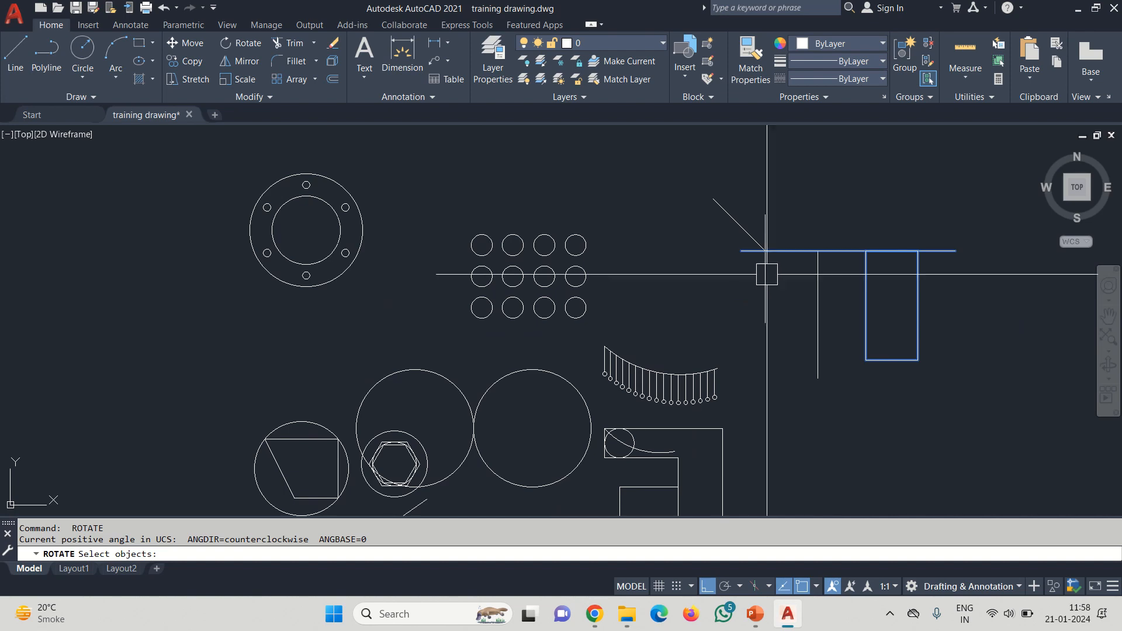
{"action": "key", "text": "Escape"}
{"action": "scroll", "coordinate": [814, 333], "scroll_direction": "up", "scroll_amount": 5}
{"action": "left_click_drag", "start_coordinate": [814, 333], "coordinate": [644, 306]}
{"action": "key", "text": "Escape"}
{"action": "scroll", "coordinate": [629, 322], "scroll_direction": "down", "scroll_amount": 8}
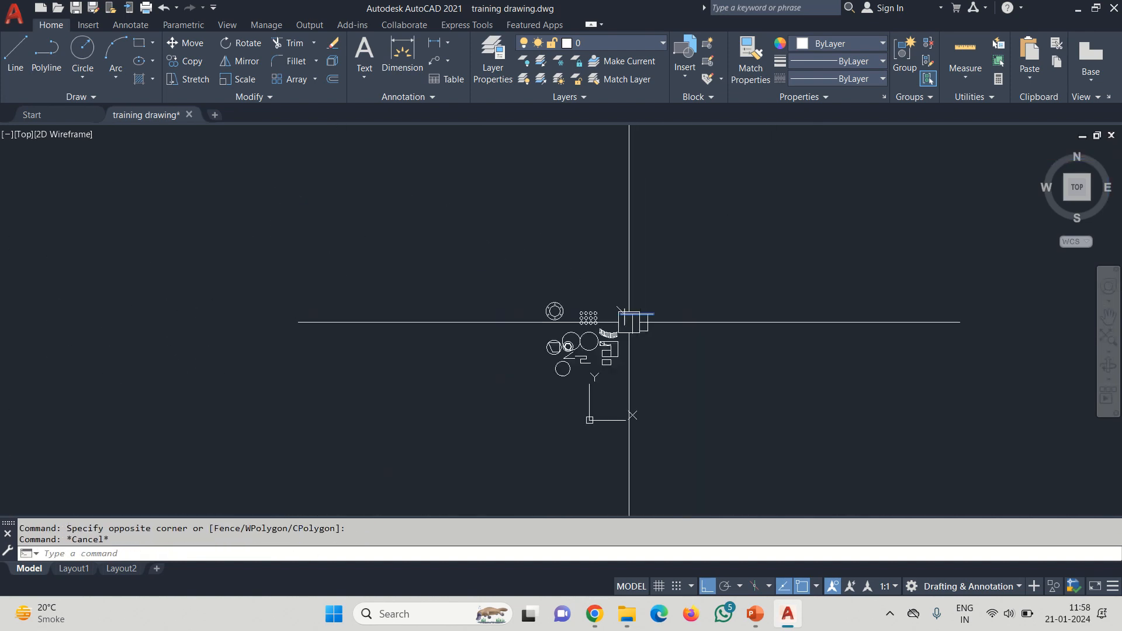
{"action": "scroll", "coordinate": [629, 322], "scroll_direction": "up", "scroll_amount": 8}
{"action": "left_click", "coordinate": [860, 237]}
{"action": "key", "text": "Escape"}
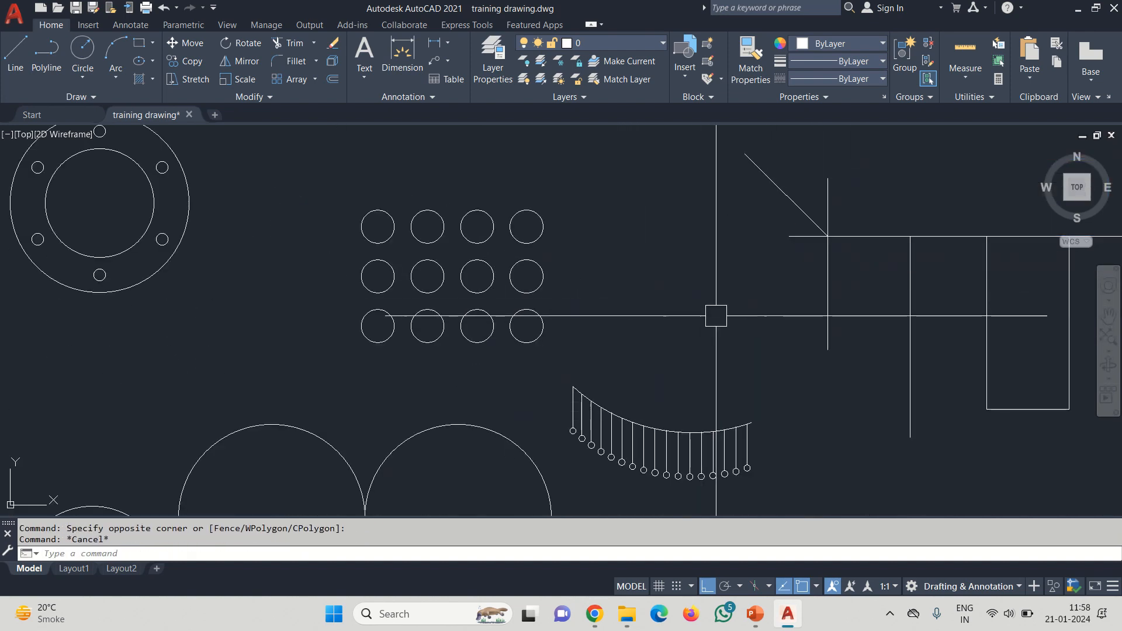
Rotate all twelve circles of the rectangular array by 270° about the center of the lower-right circle, with Ortho on.
{"action": "scroll", "coordinate": [716, 316], "scroll_direction": "down", "scroll_amount": 5}
{"action": "scroll", "coordinate": [541, 375], "scroll_direction": "up", "scroll_amount": 5}
{"action": "left_click", "coordinate": [455, 320]}
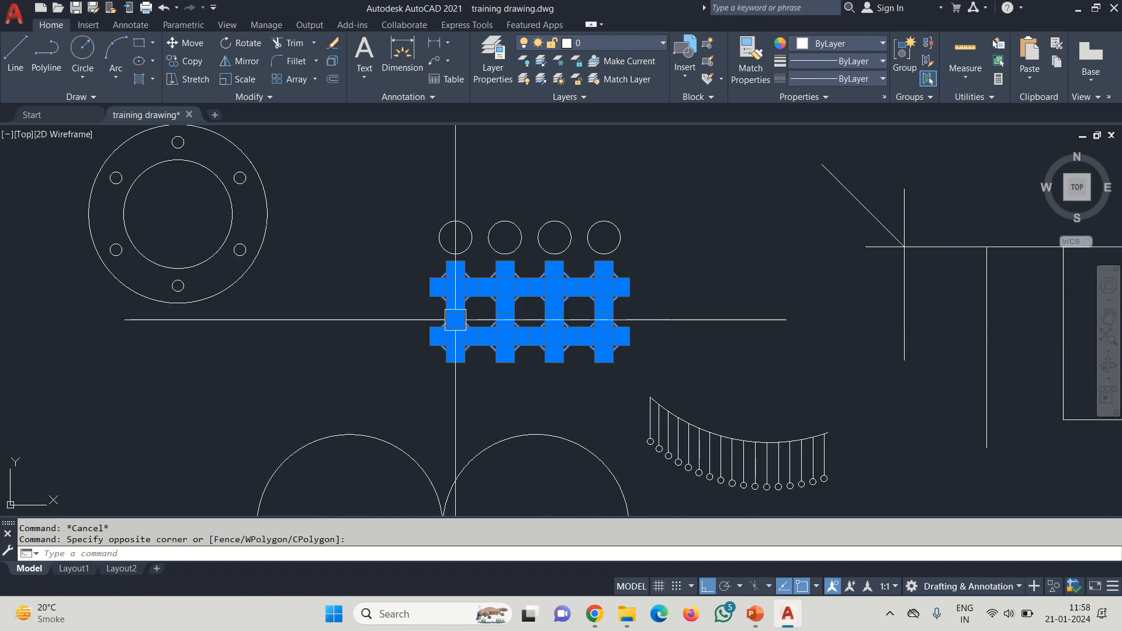
{"action": "left_click", "coordinate": [657, 363]}
{"action": "left_click", "coordinate": [409, 185]}
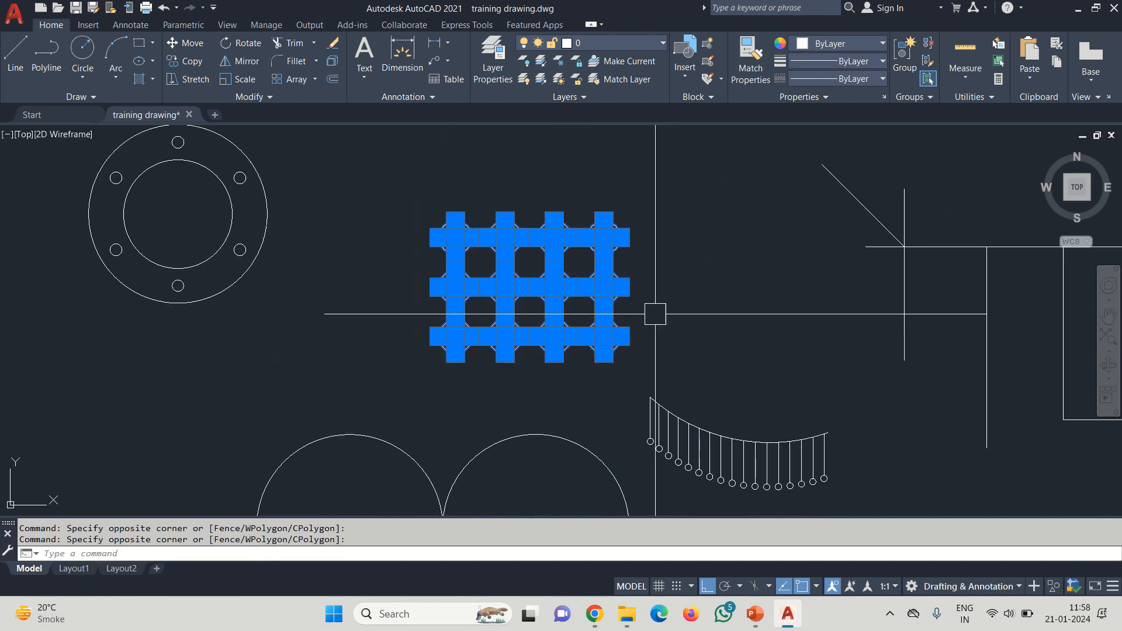
{"action": "scroll", "coordinate": [439, 239], "scroll_direction": "up", "scroll_amount": 2}
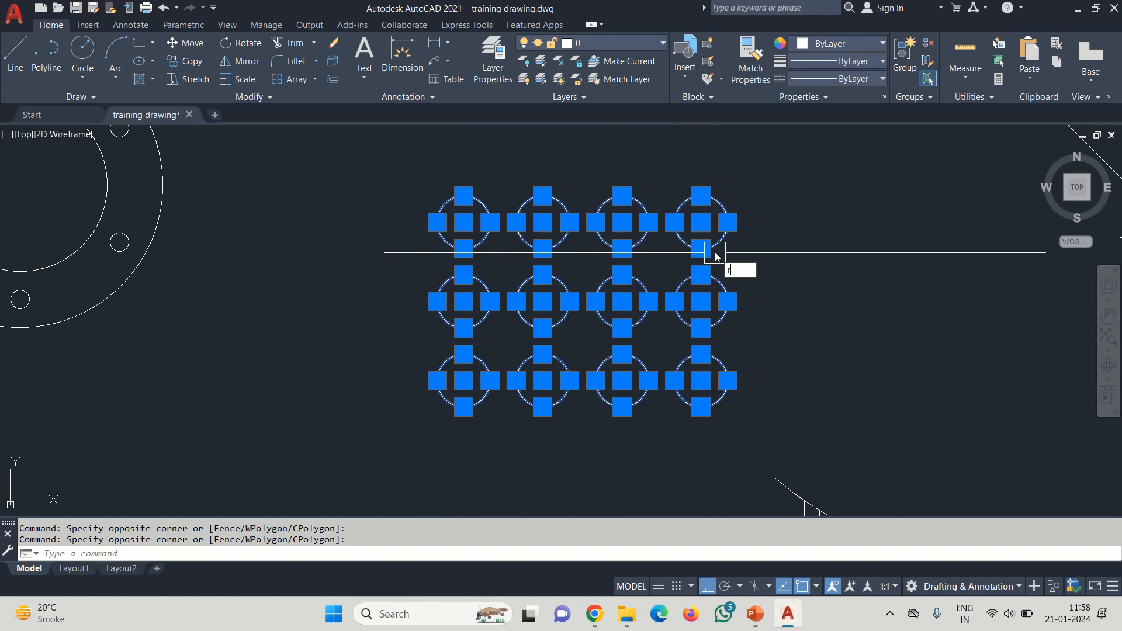
{"action": "key", "text": "Return"}
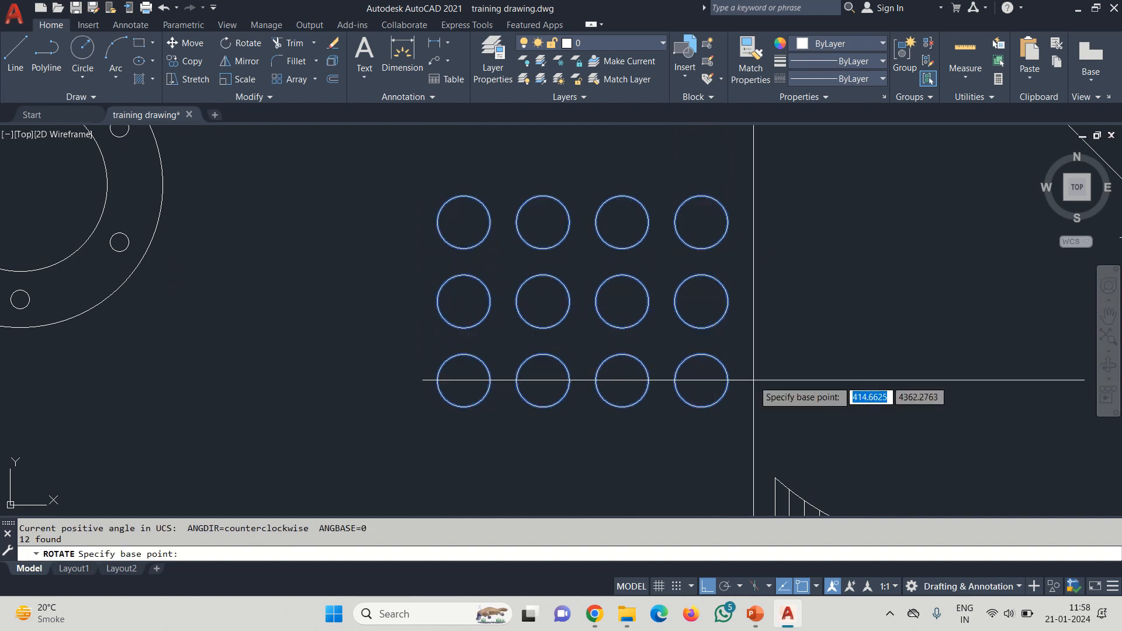
{"action": "left_click", "coordinate": [702, 380]}
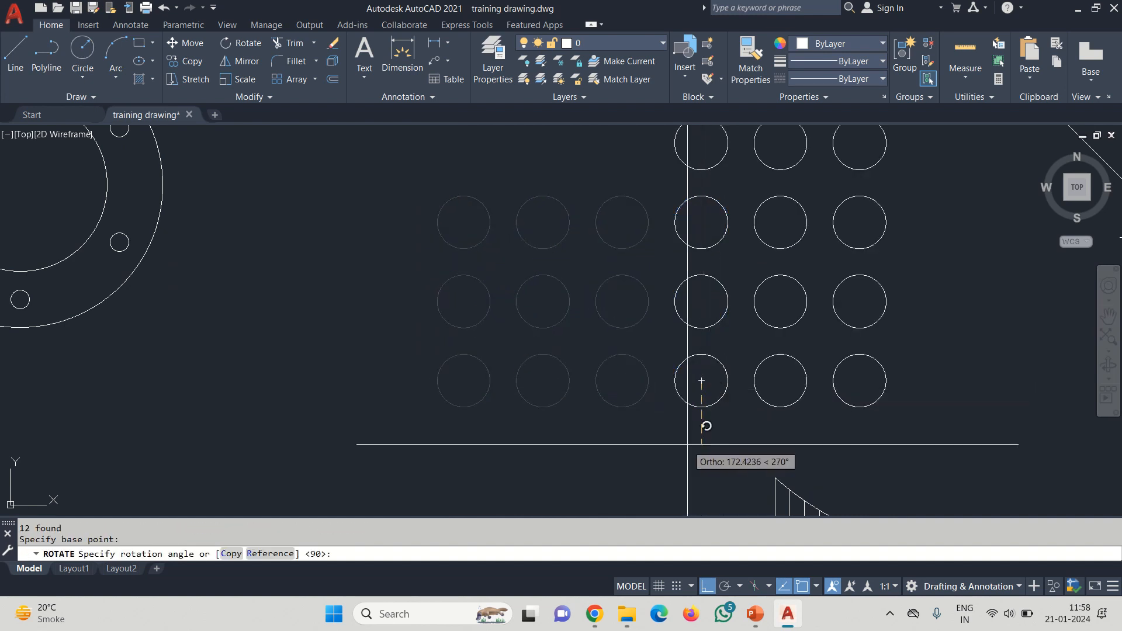
{"action": "key", "text": "F8"}
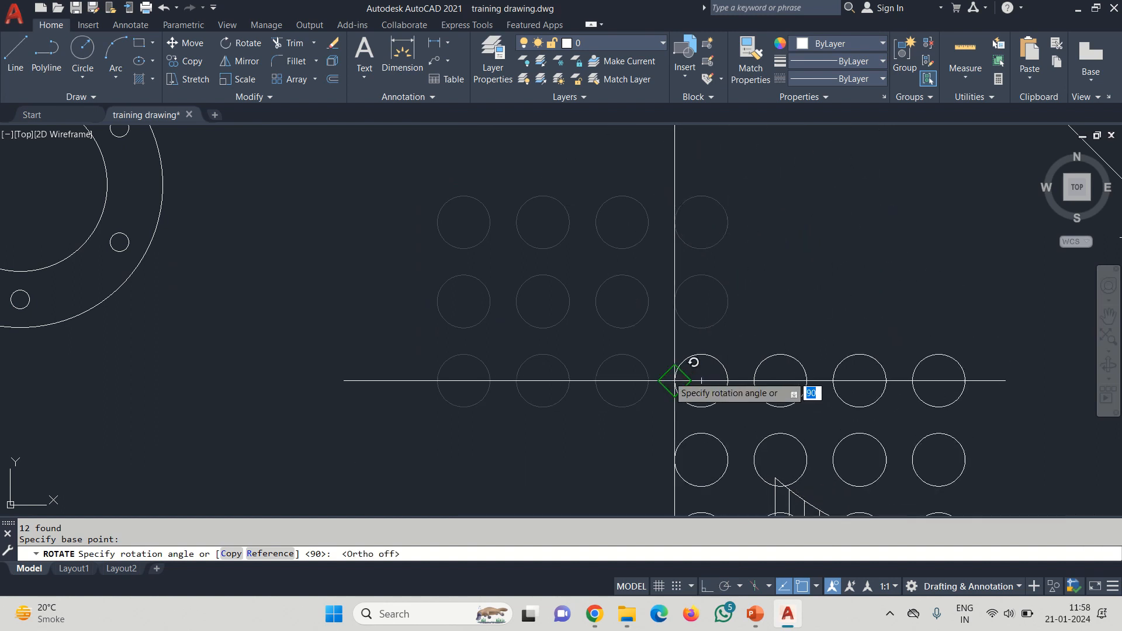
{"action": "scroll", "coordinate": [675, 381], "scroll_direction": "down", "scroll_amount": 6}
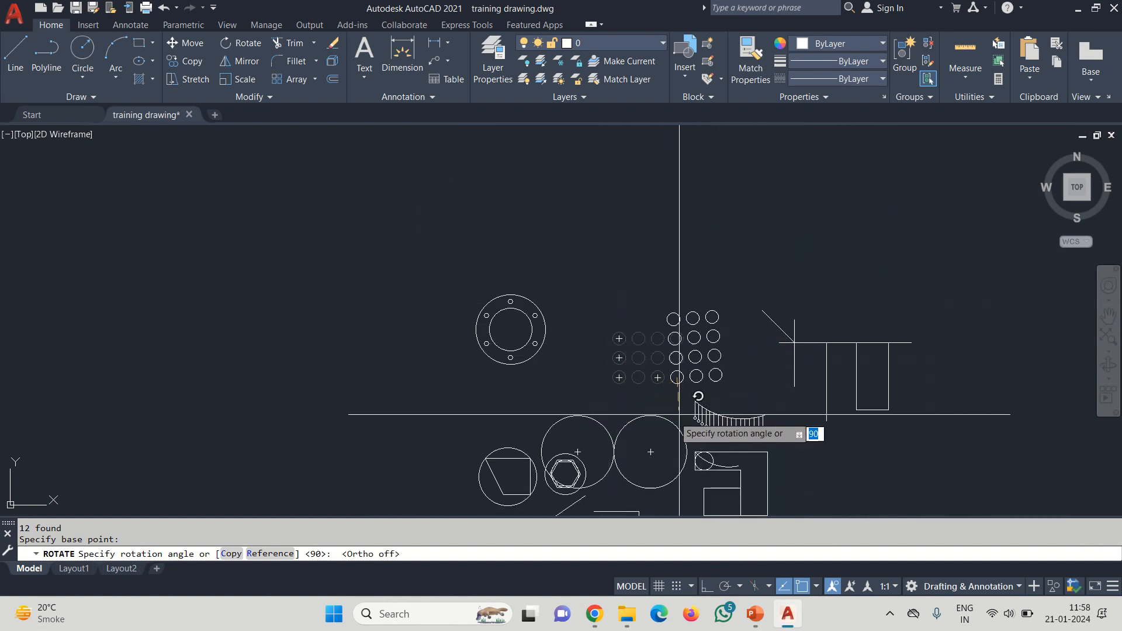
{"action": "left_click", "coordinate": [707, 588]}
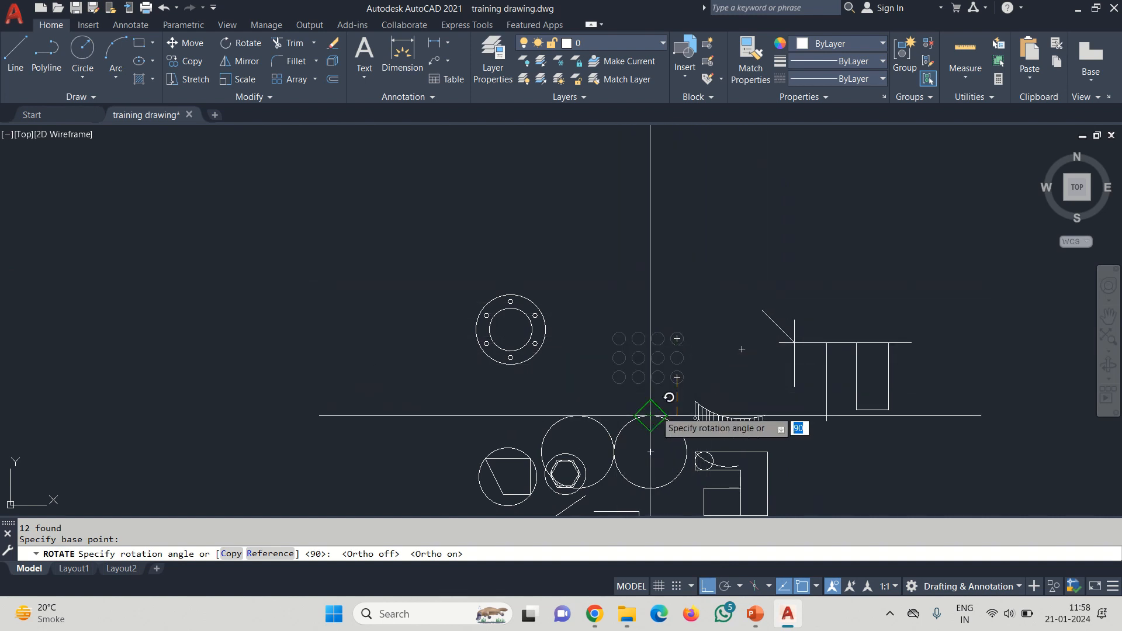
{"action": "scroll", "coordinate": [682, 374], "scroll_direction": "up", "scroll_amount": 4}
{"action": "left_click", "coordinate": [678, 419]}
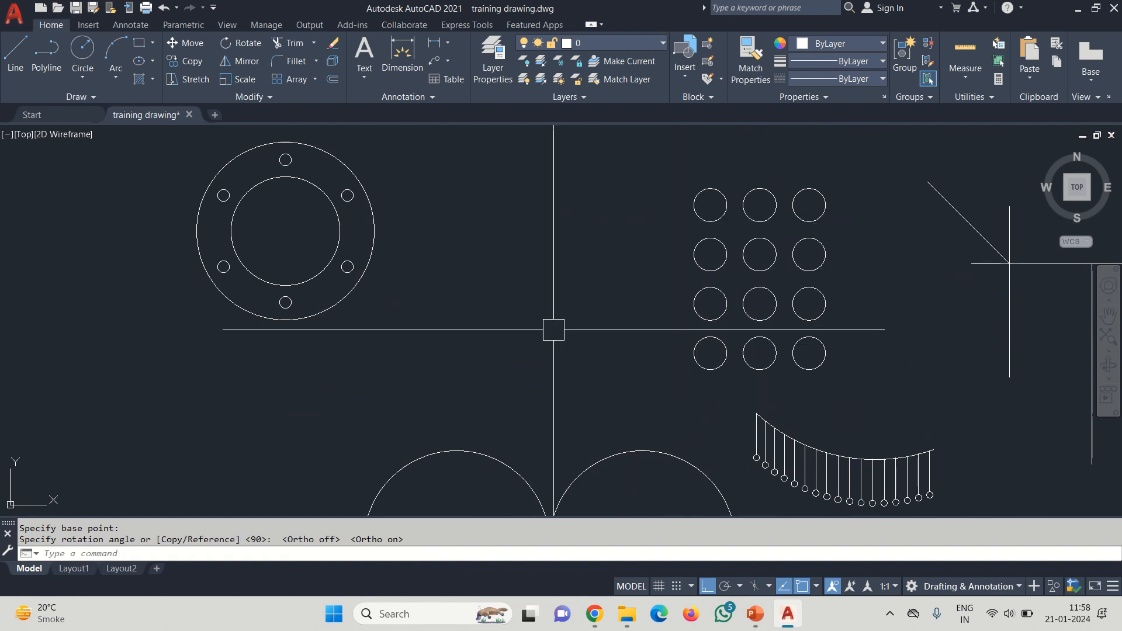
Mirror the inclined line about the leftmost vertical line, keeping the source line, and undo the mirror.
{"action": "scroll", "coordinate": [570, 299], "scroll_direction": "down", "scroll_amount": 4}
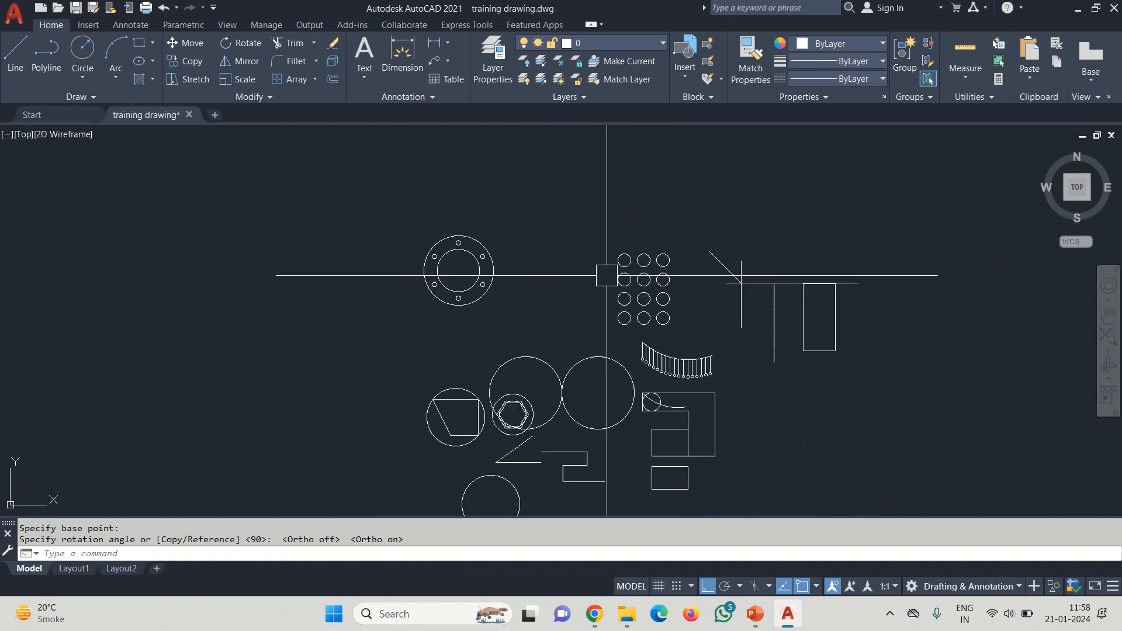
{"action": "middle_click_drag", "start_coordinate": [606, 275], "coordinate": [561, 301]}
{"action": "scroll", "coordinate": [688, 288], "scroll_direction": "up", "scroll_amount": 4}
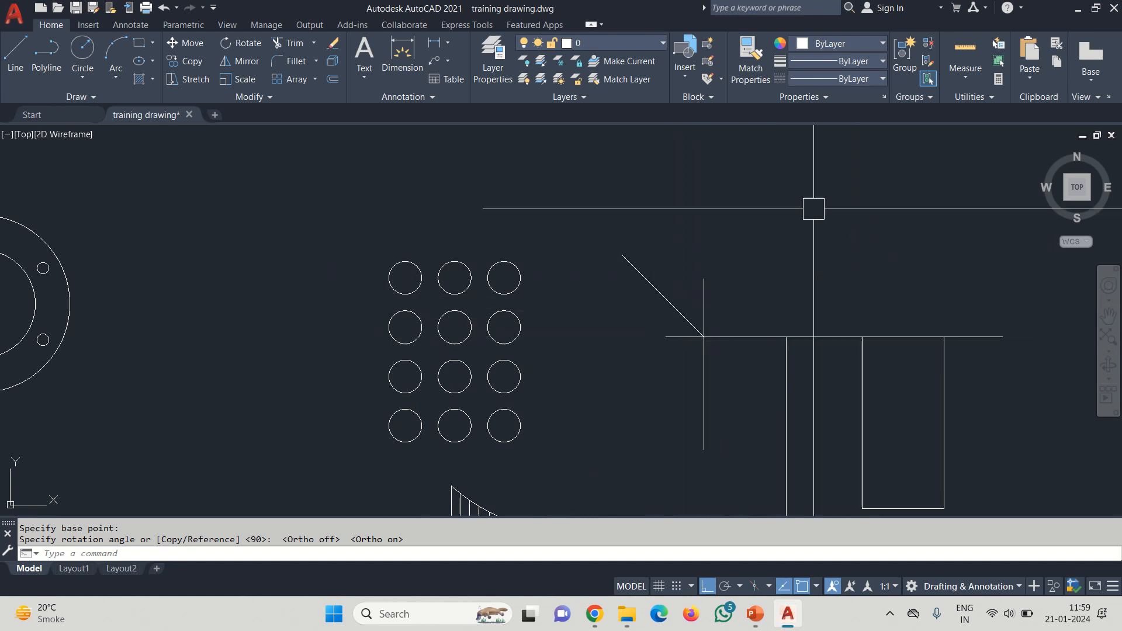
{"action": "left_click", "coordinate": [666, 218]}
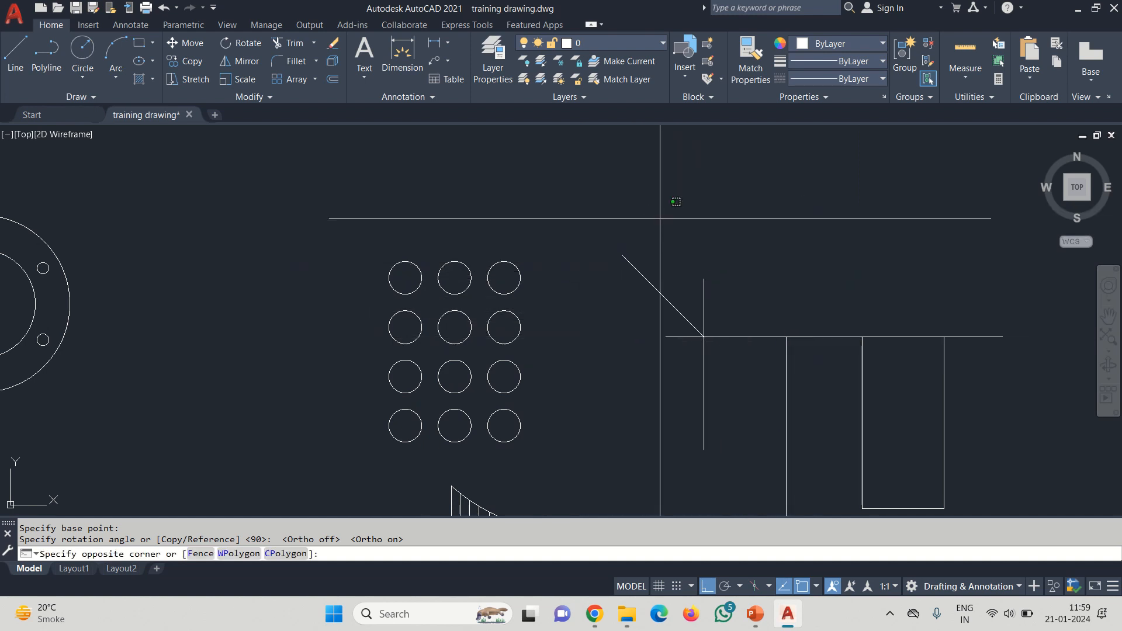
{"action": "left_click", "coordinate": [621, 289]}
{"action": "left_click", "coordinate": [240, 61]}
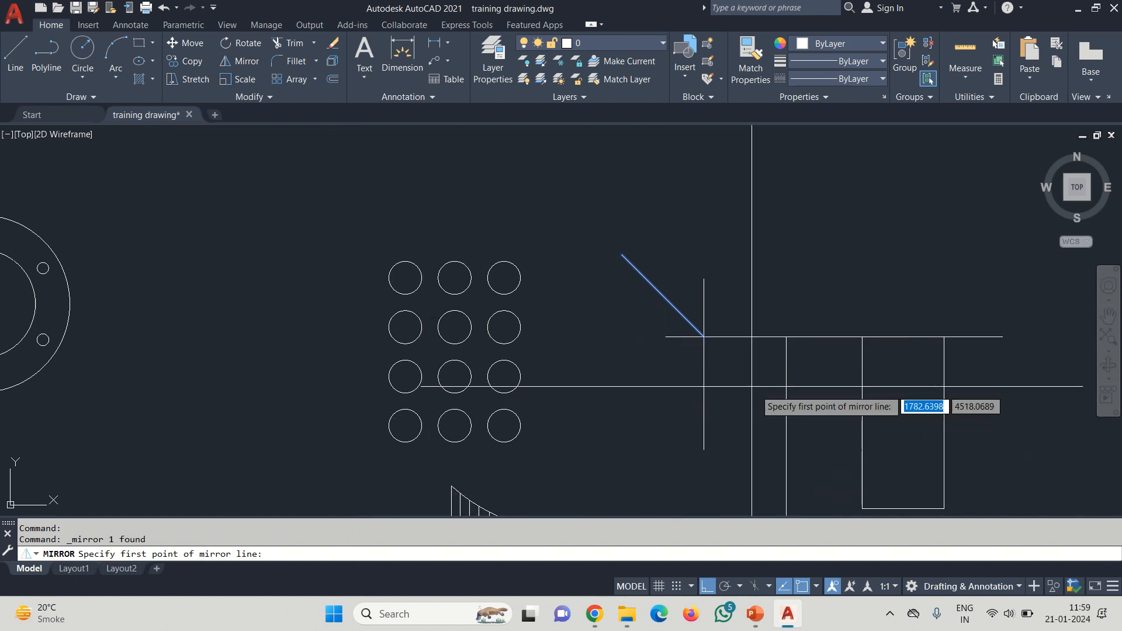
{"action": "left_click", "coordinate": [704, 279]}
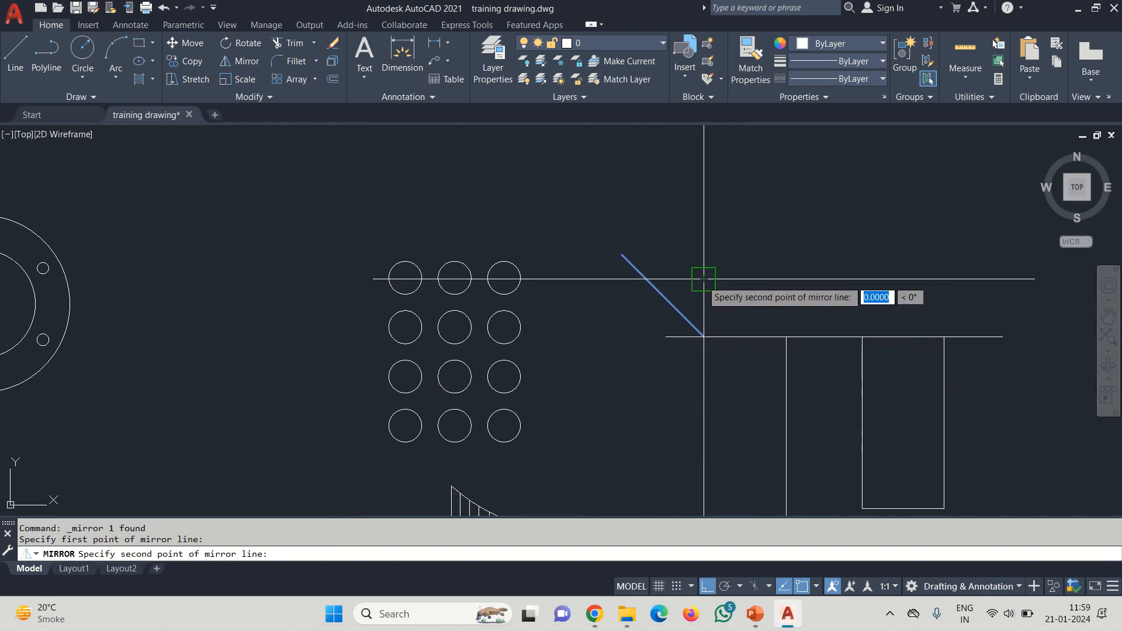
{"action": "left_click", "coordinate": [705, 445]}
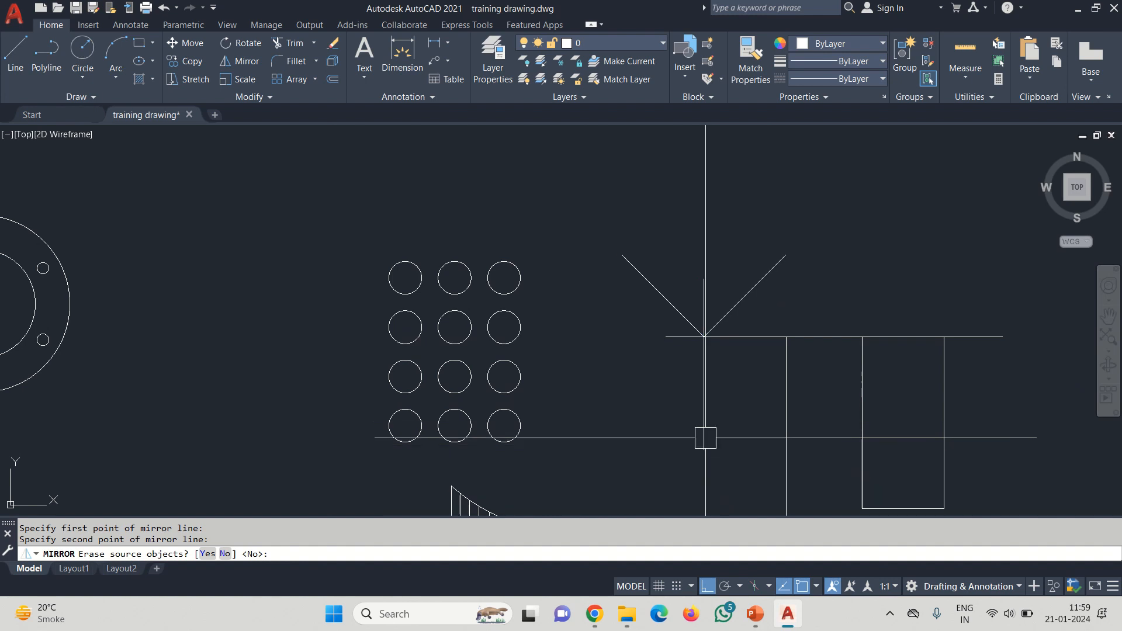
{"action": "key", "text": "Return"}
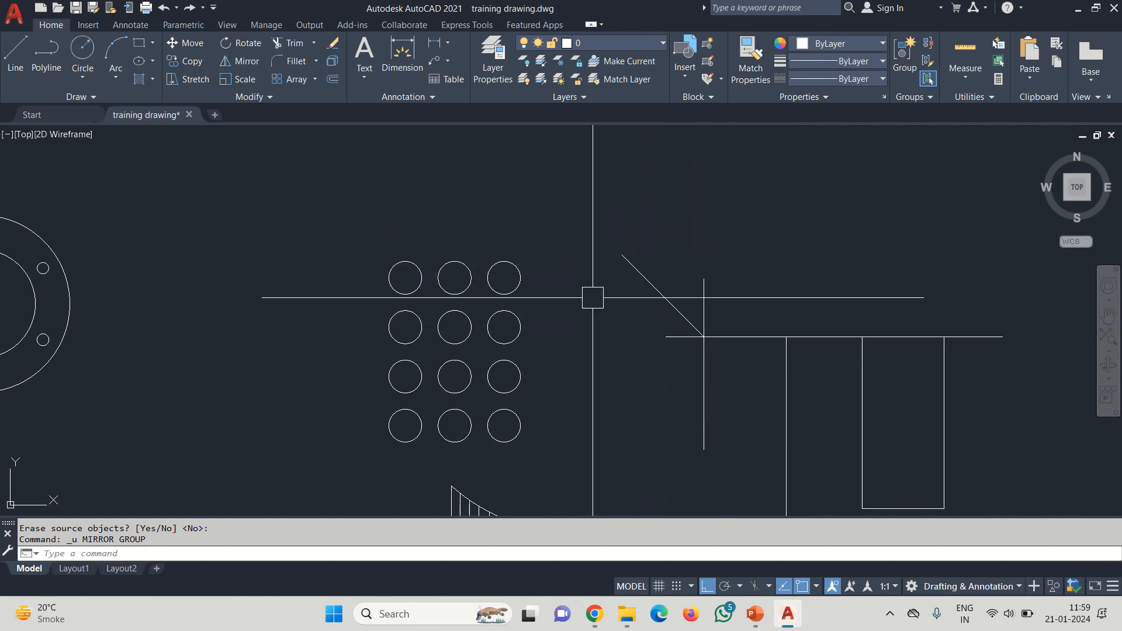
Mirror the inclined line about the leftmost vertical line with the source object erased.
{"action": "left_click", "coordinate": [656, 253]}
{"action": "left_click", "coordinate": [604, 311]}
{"action": "type", "text": "MI"}
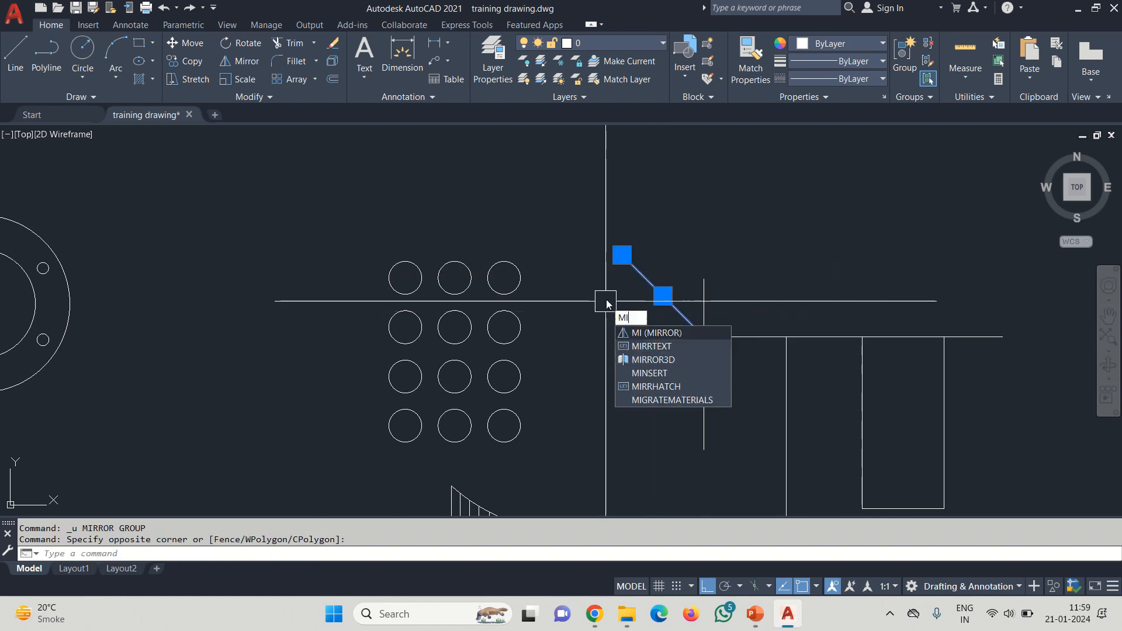
{"action": "key", "text": "Return"}
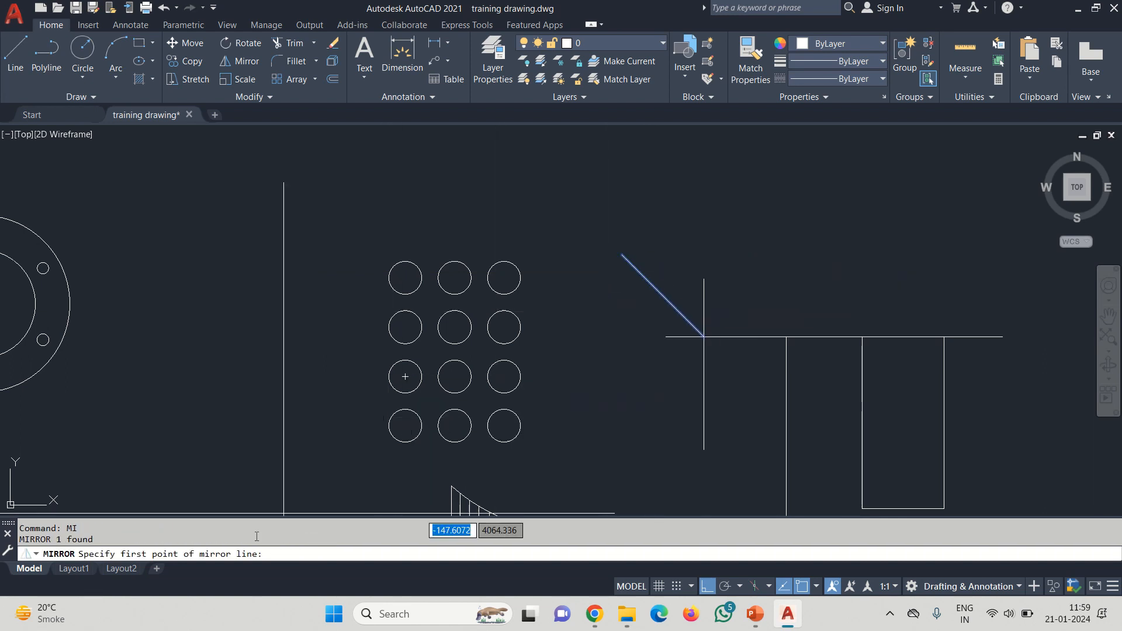
{"action": "left_click", "coordinate": [704, 279]}
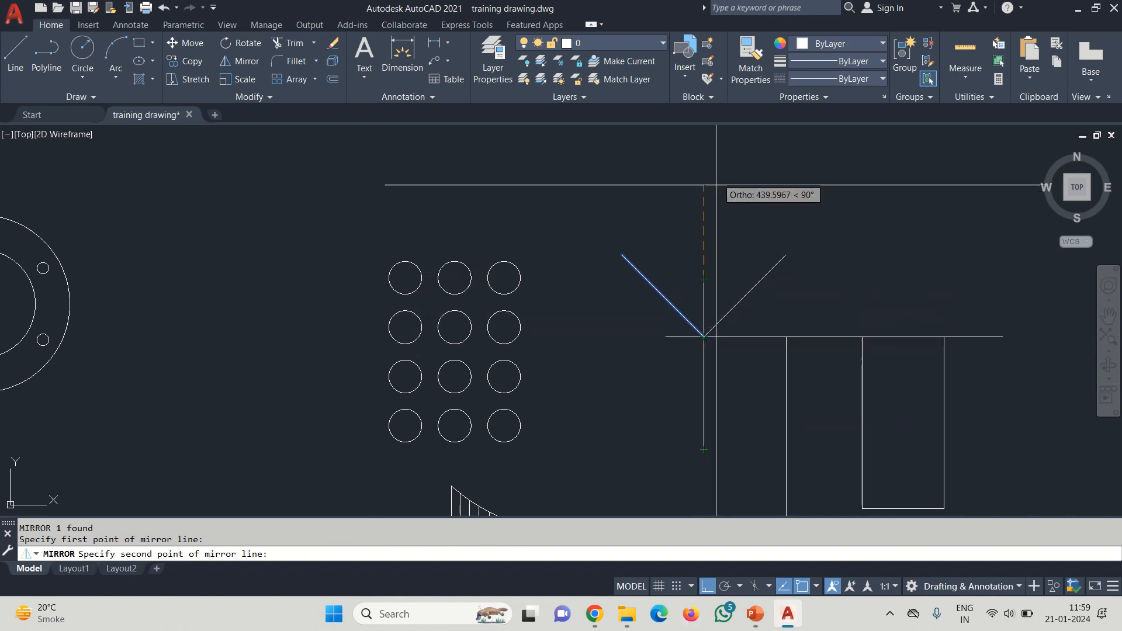
{"action": "left_click", "coordinate": [704, 383]}
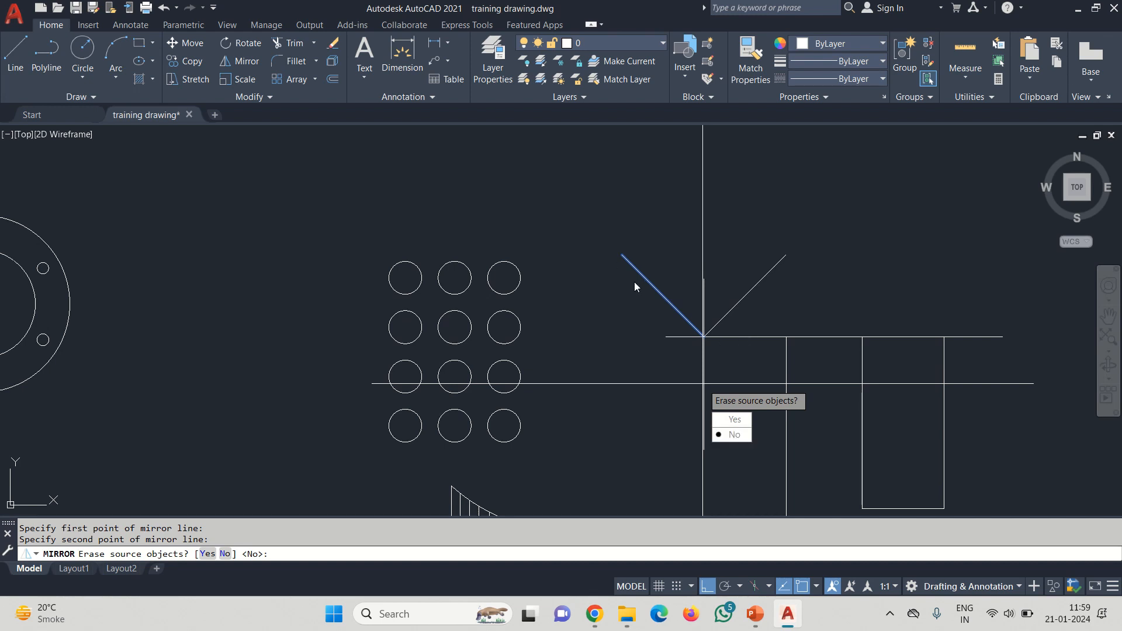
{"action": "left_click", "coordinate": [737, 422]}
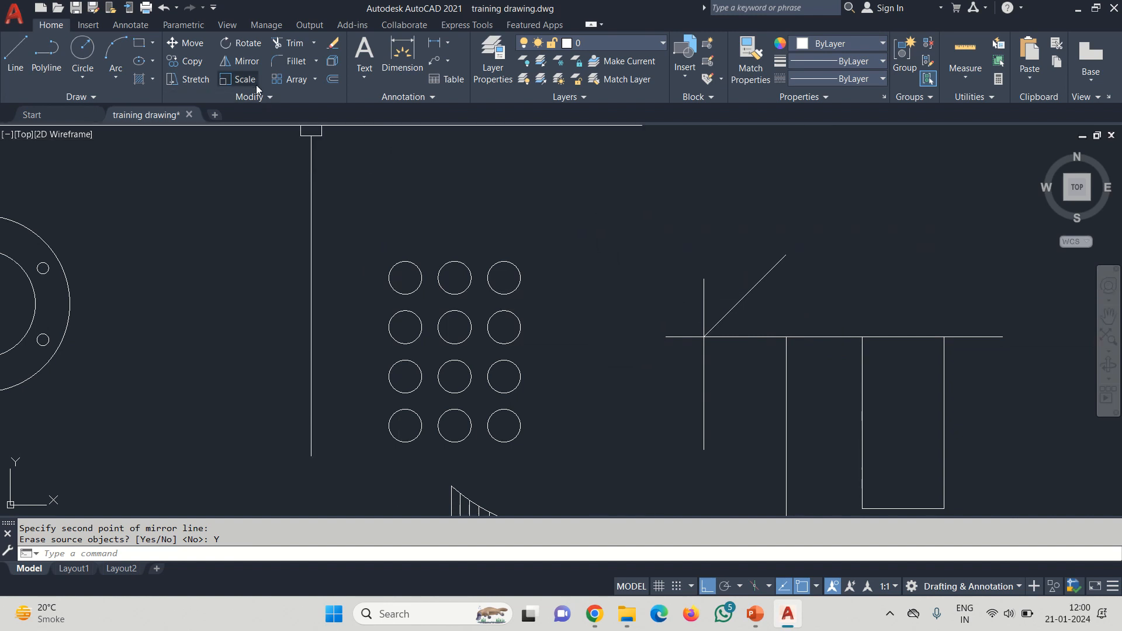
Check the diameter of the array's upper-right circle with a diameter dimension, without placing it.
{"action": "left_click", "coordinate": [491, 269]}
{"action": "scroll", "coordinate": [492, 269], "scroll_direction": "up", "scroll_amount": 4}
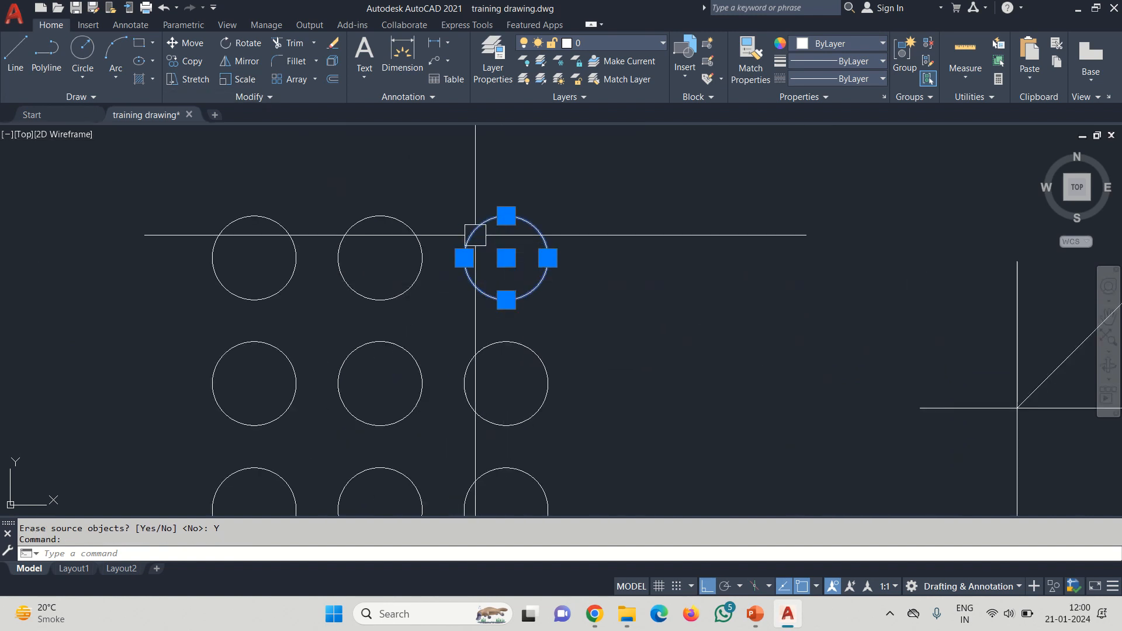
{"action": "key", "text": "Escape"}
{"action": "left_click", "coordinate": [450, 44]}
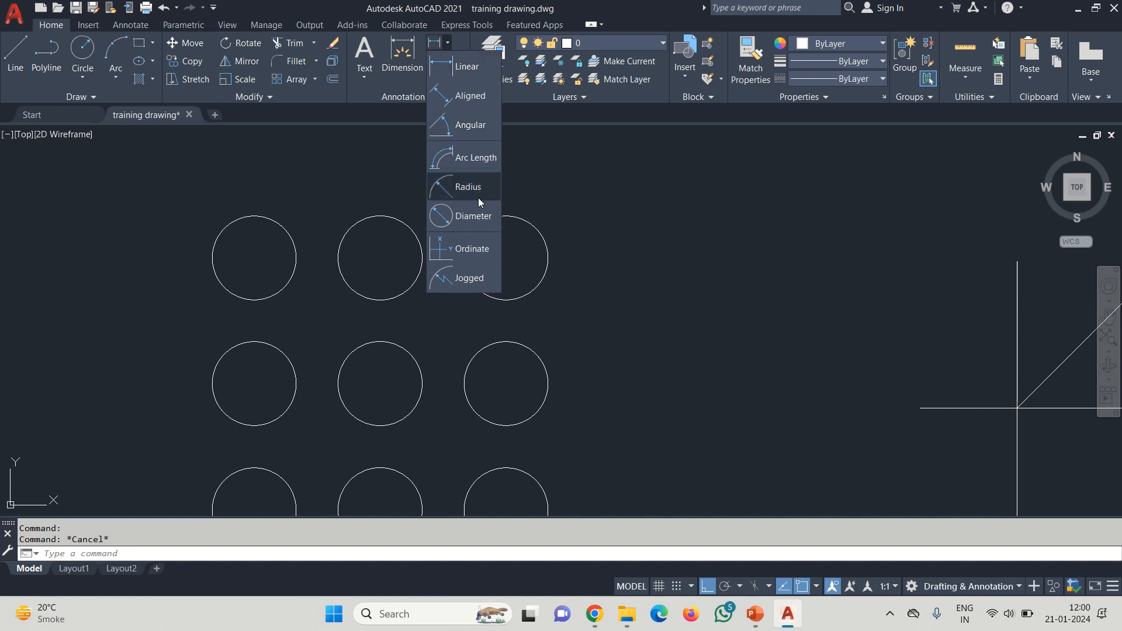
{"action": "left_click", "coordinate": [468, 218]}
{"action": "left_click", "coordinate": [526, 220]}
{"action": "scroll", "coordinate": [528, 218], "scroll_direction": "up", "scroll_amount": 10}
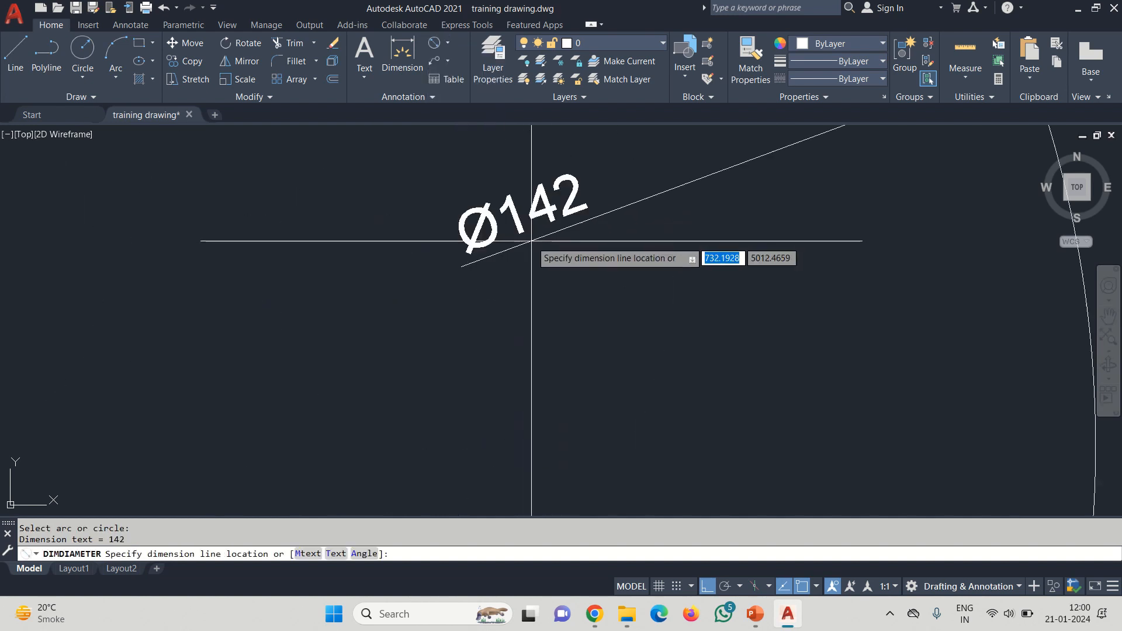
{"action": "scroll", "coordinate": [532, 240], "scroll_direction": "down", "scroll_amount": 6}
{"action": "key", "text": "Escape"}
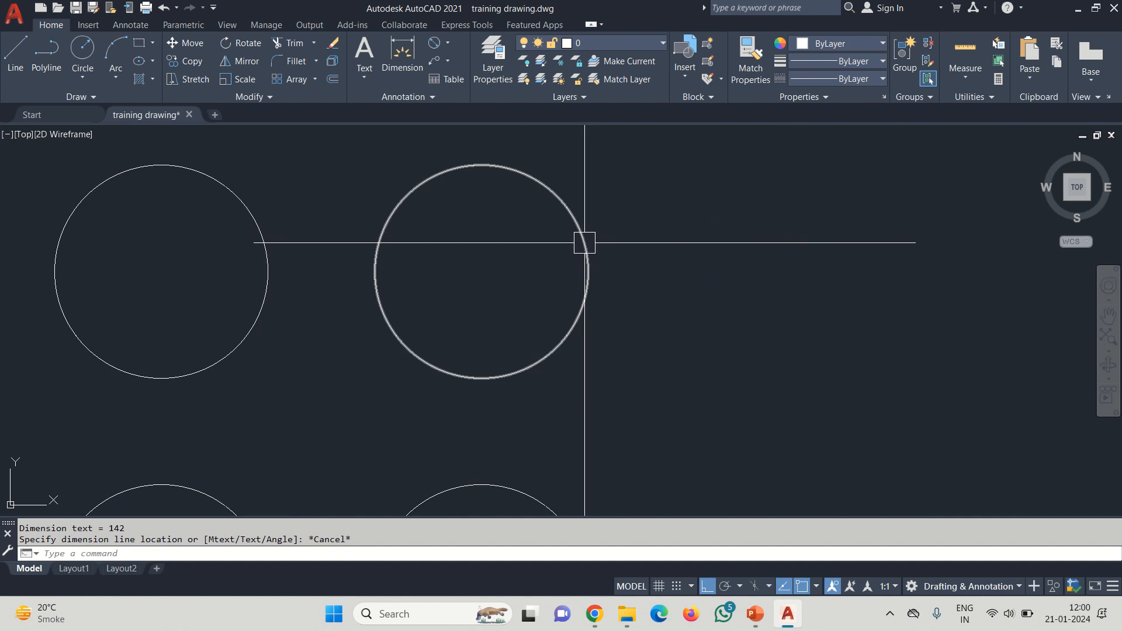
Scale the array's upper-right circle by a factor of 2 about its center.
{"action": "left_click", "coordinate": [236, 83]}
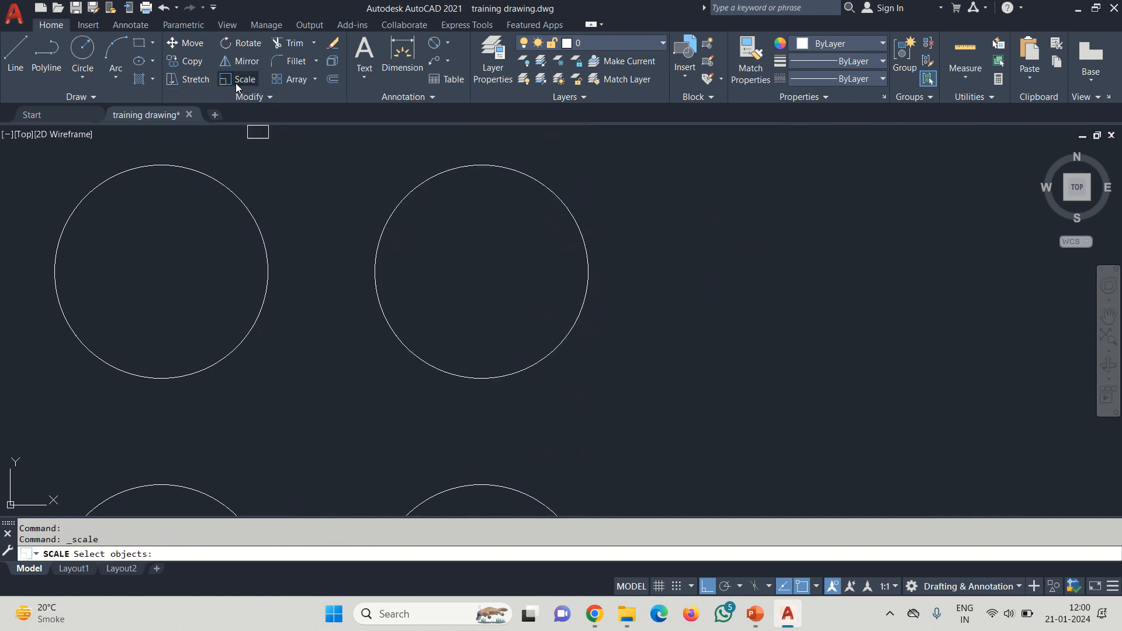
{"action": "key", "text": "Escape"}
{"action": "type", "text": "s"}
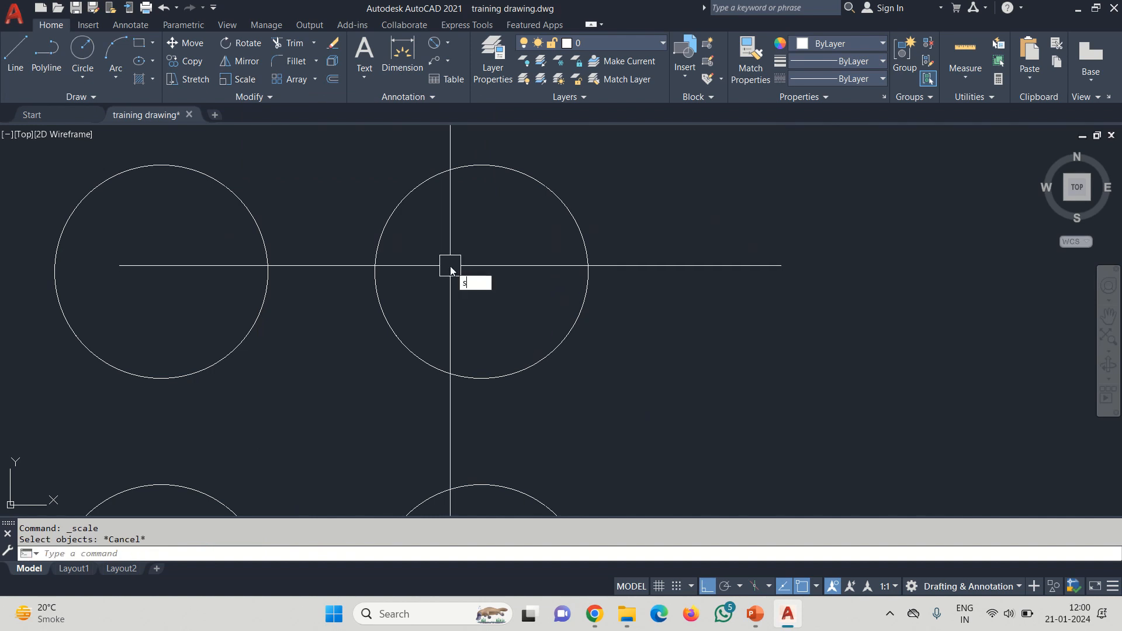
{"action": "type", "text": "c"}
{"action": "key", "text": "Return"}
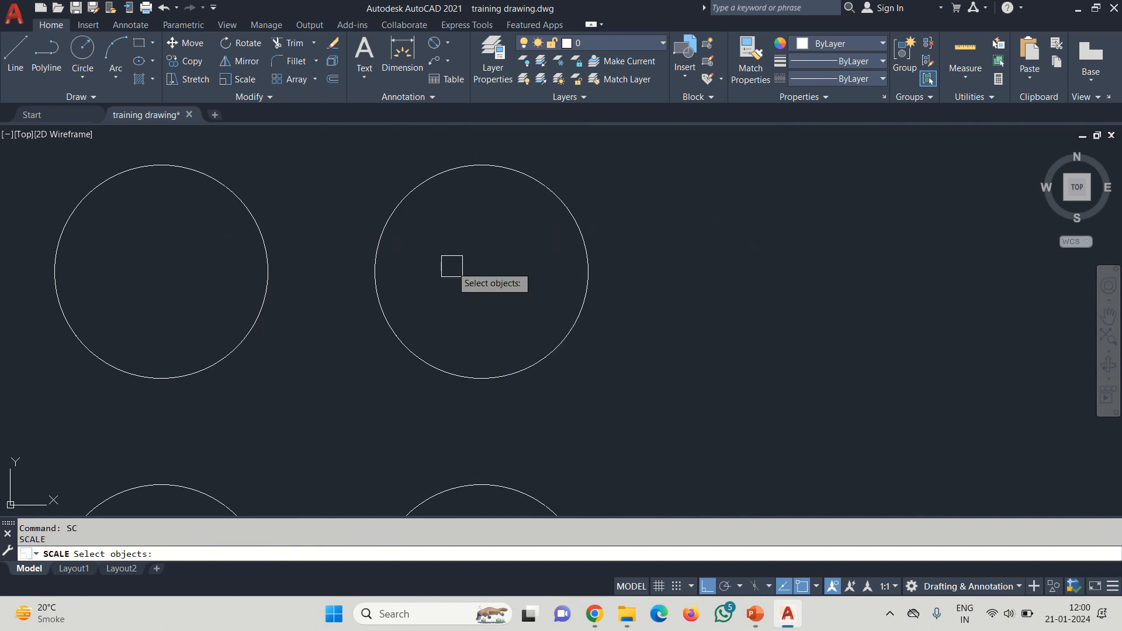
{"action": "left_click", "coordinate": [375, 257]}
{"action": "key", "text": "Return"}
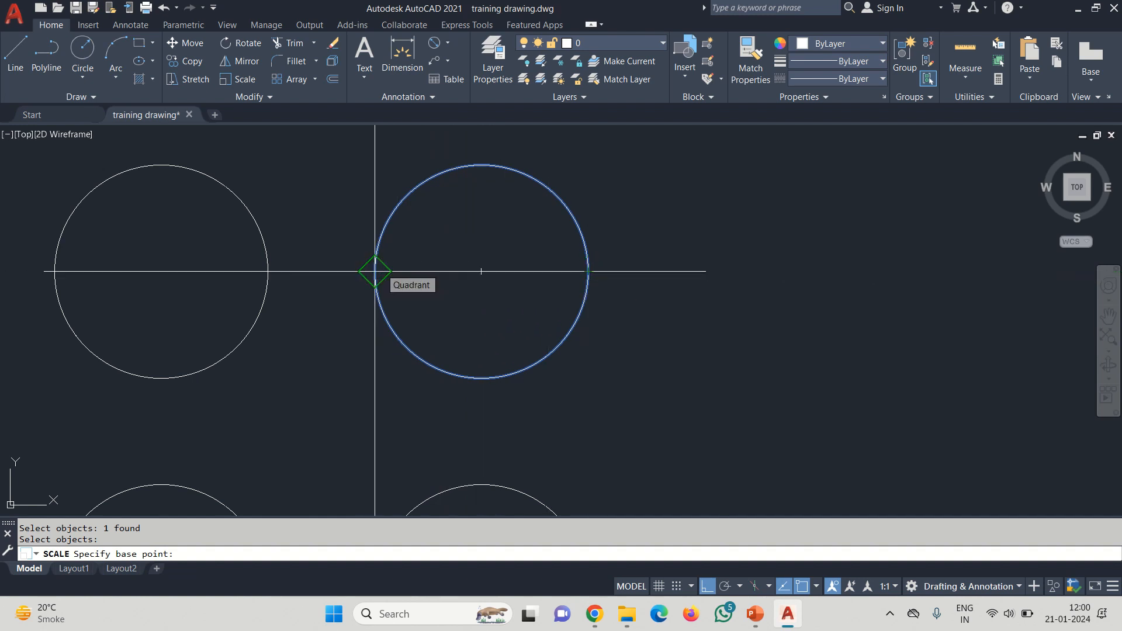
{"action": "left_click", "coordinate": [481, 271]}
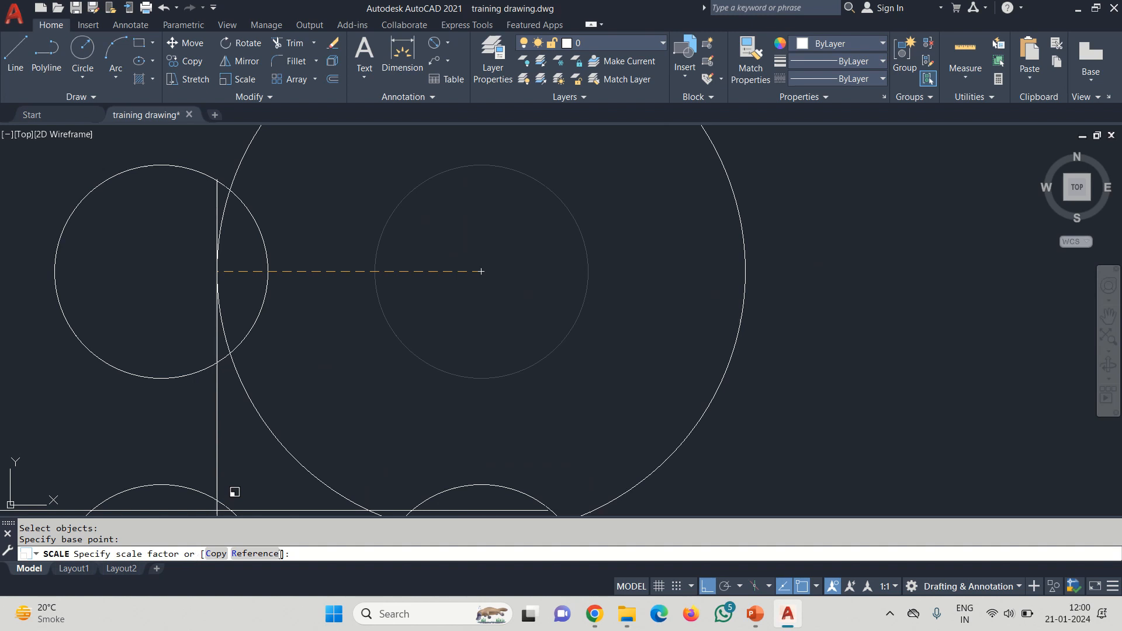
{"action": "scroll", "coordinate": [534, 319], "scroll_direction": "down", "scroll_amount": 5}
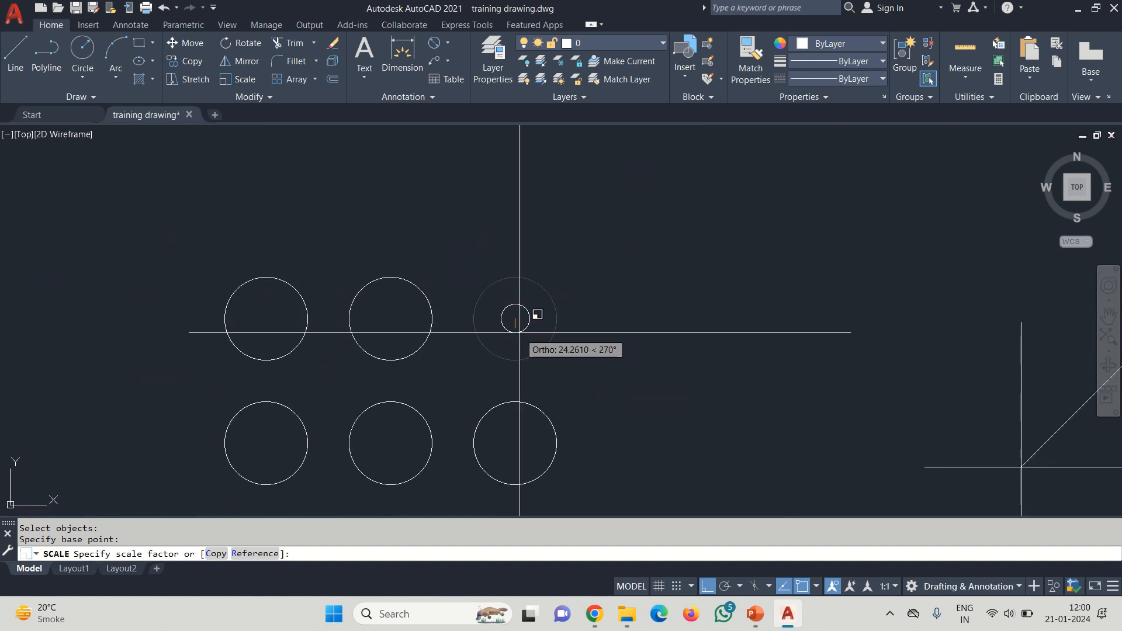
{"action": "key", "text": "Return"}
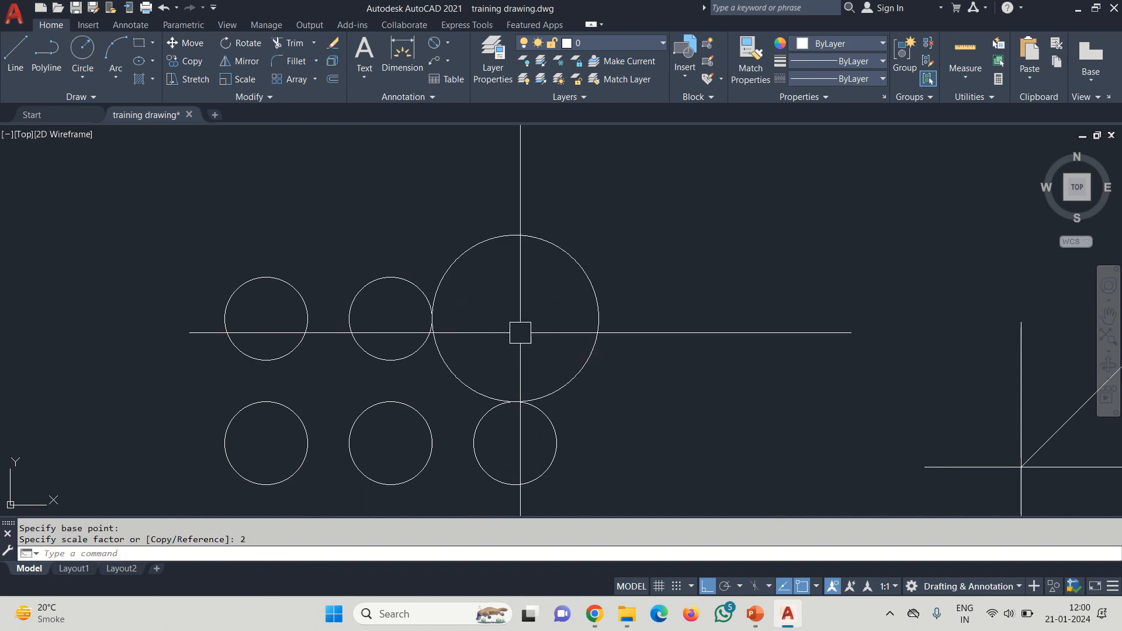
Check the enlarged circle's diameter with a diameter dimension, without placing it, and undo the scaling.
{"action": "left_click", "coordinate": [434, 43]}
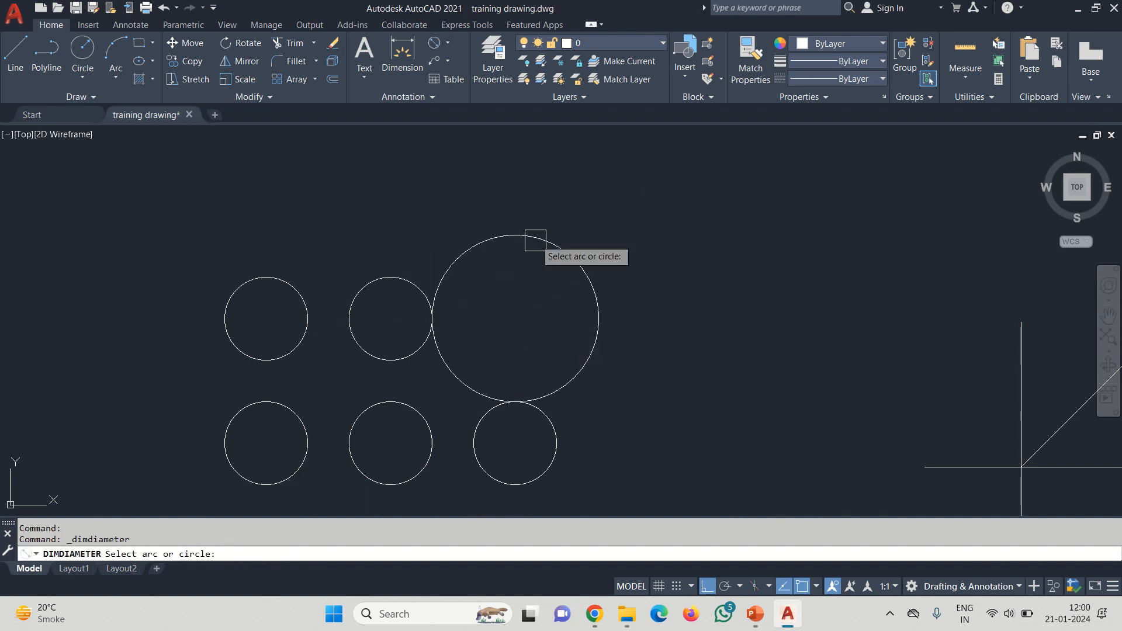
{"action": "left_click", "coordinate": [563, 255]}
{"action": "scroll", "coordinate": [535, 300], "scroll_direction": "up", "scroll_amount": 5}
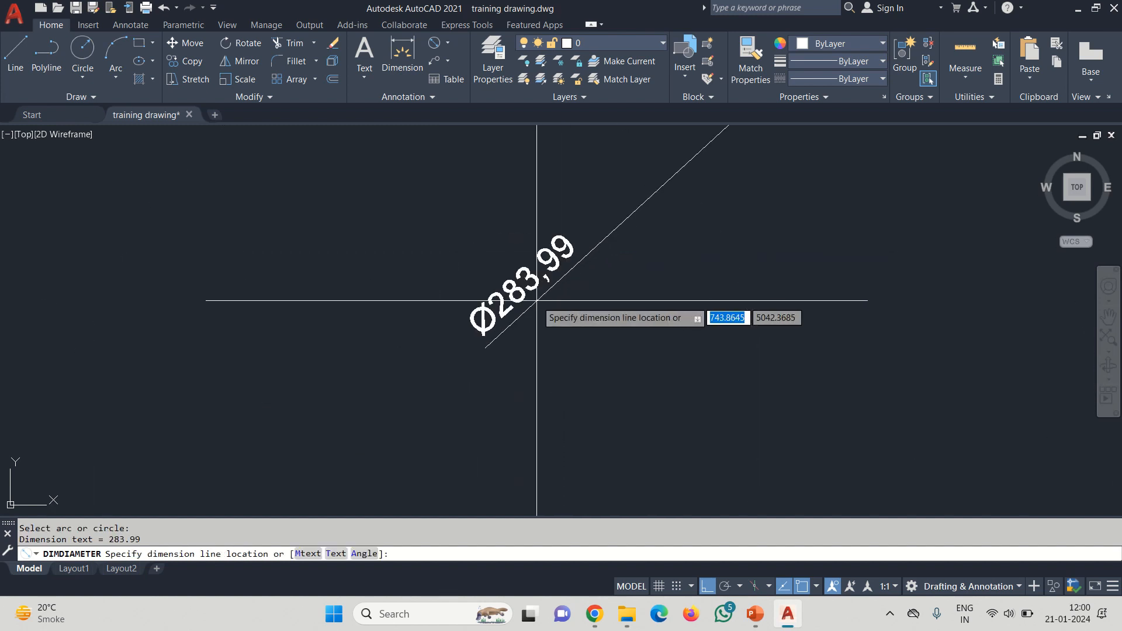
{"action": "key", "text": "Escape"}
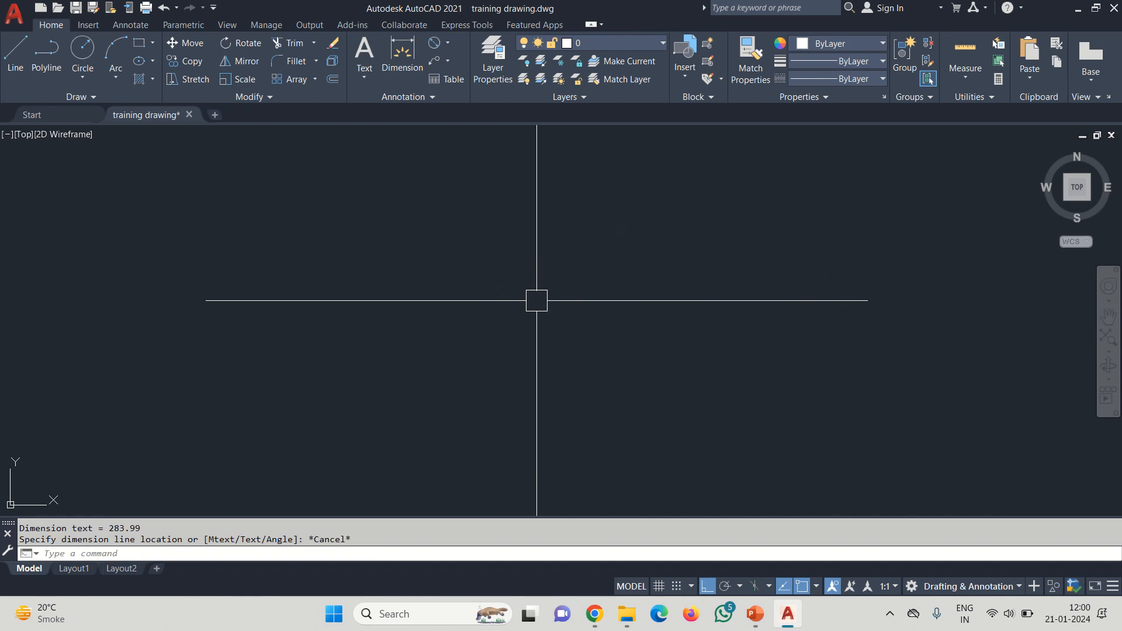
{"action": "key", "text": "ctrl+z"}
{"action": "key", "text": "ctrl+z"}
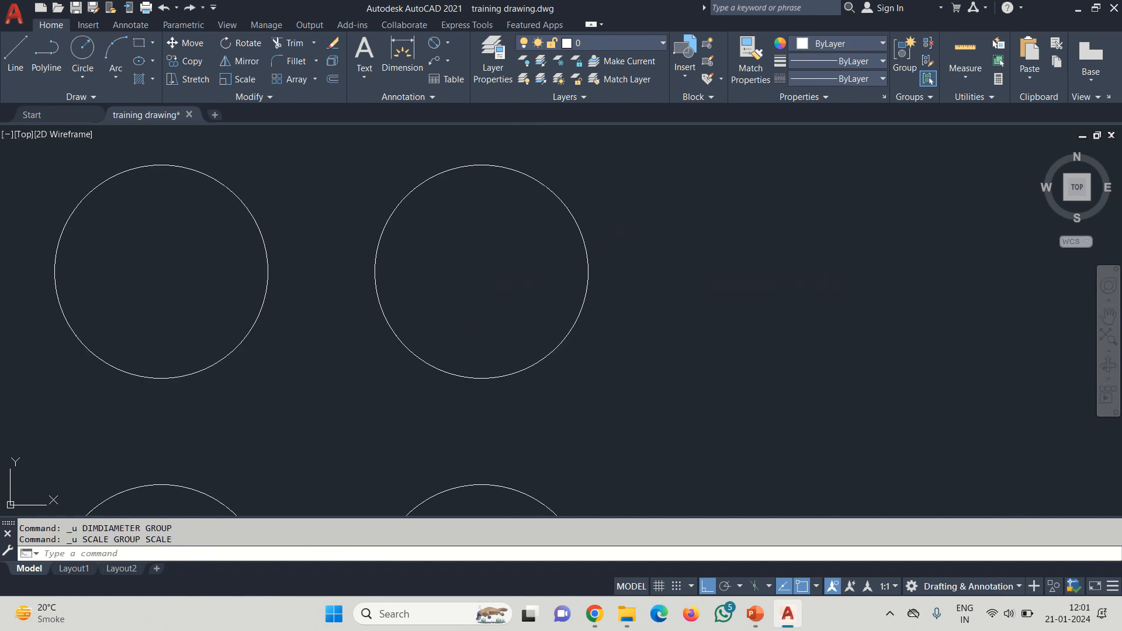
Check the diameter of the restored upper-right circle with a diameter dimension, without placing it.
{"action": "left_click", "coordinate": [435, 42]}
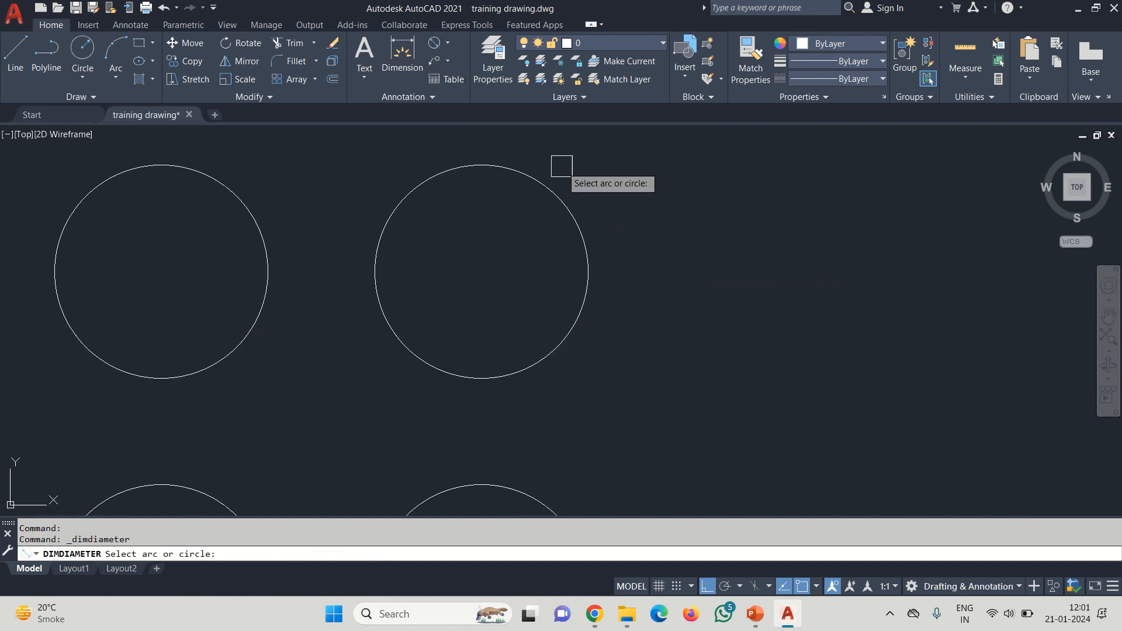
{"action": "left_click", "coordinate": [545, 190]}
{"action": "scroll", "coordinate": [510, 237], "scroll_direction": "up", "scroll_amount": 5}
{"action": "scroll", "coordinate": [510, 237], "scroll_direction": "down", "scroll_amount": 7}
{"action": "key", "text": "Escape"}
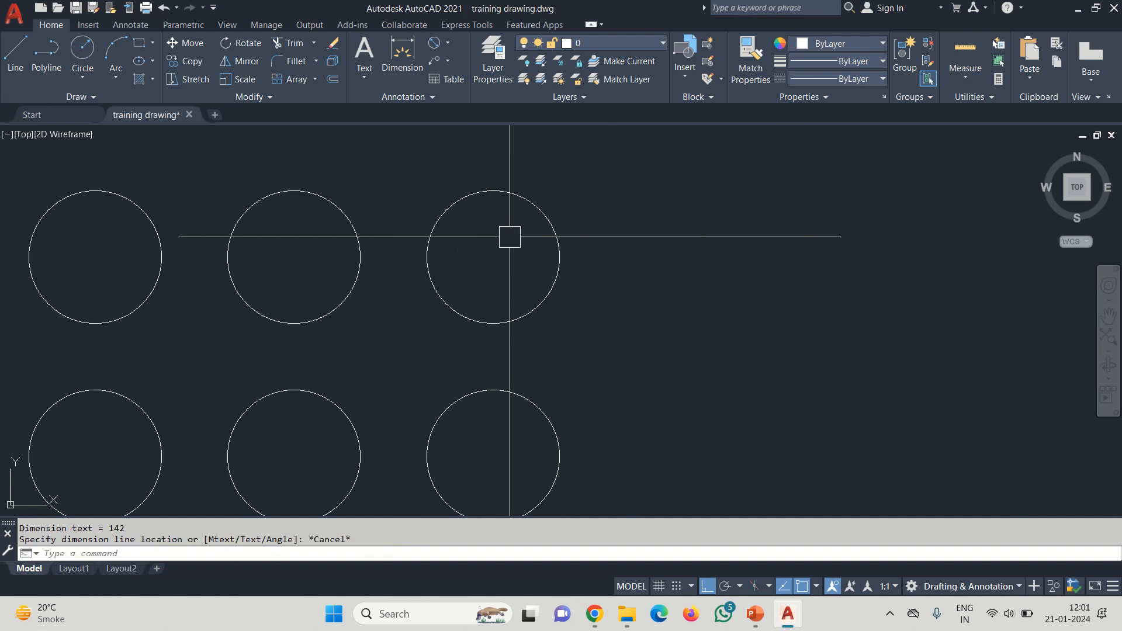
{"action": "scroll", "coordinate": [510, 236], "scroll_direction": "up", "scroll_amount": 4}
{"action": "scroll", "coordinate": [513, 233], "scroll_direction": "down", "scroll_amount": 4}
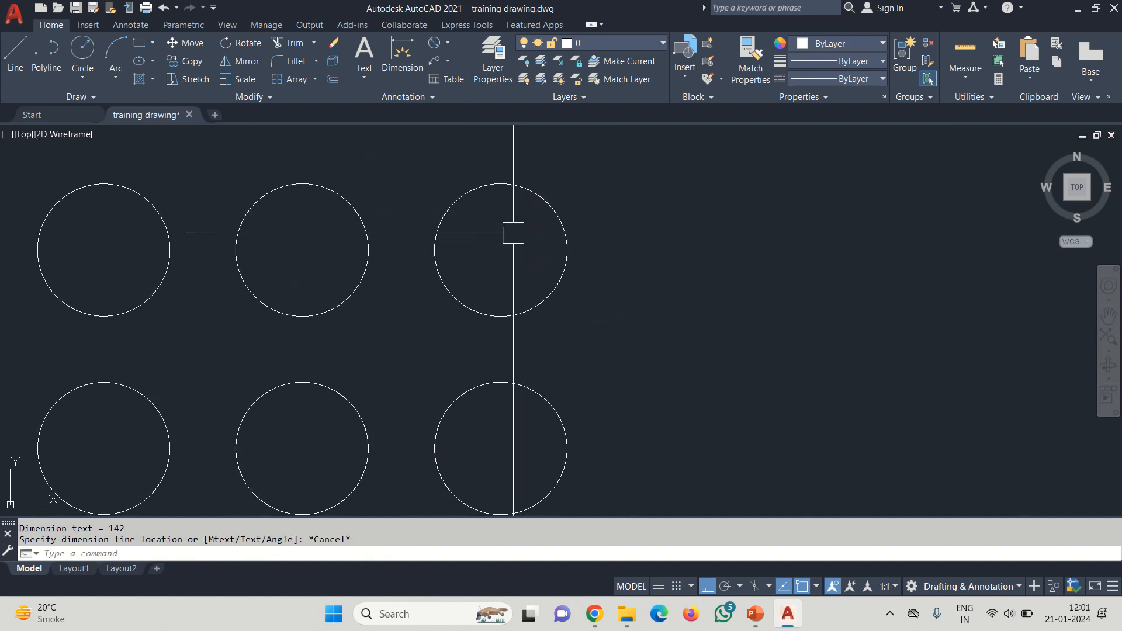
Scale the array's upper-right circle about its center by reference, with reference length 142 and new length 150.
{"action": "type", "text": "sc"}
{"action": "key", "text": "Return"}
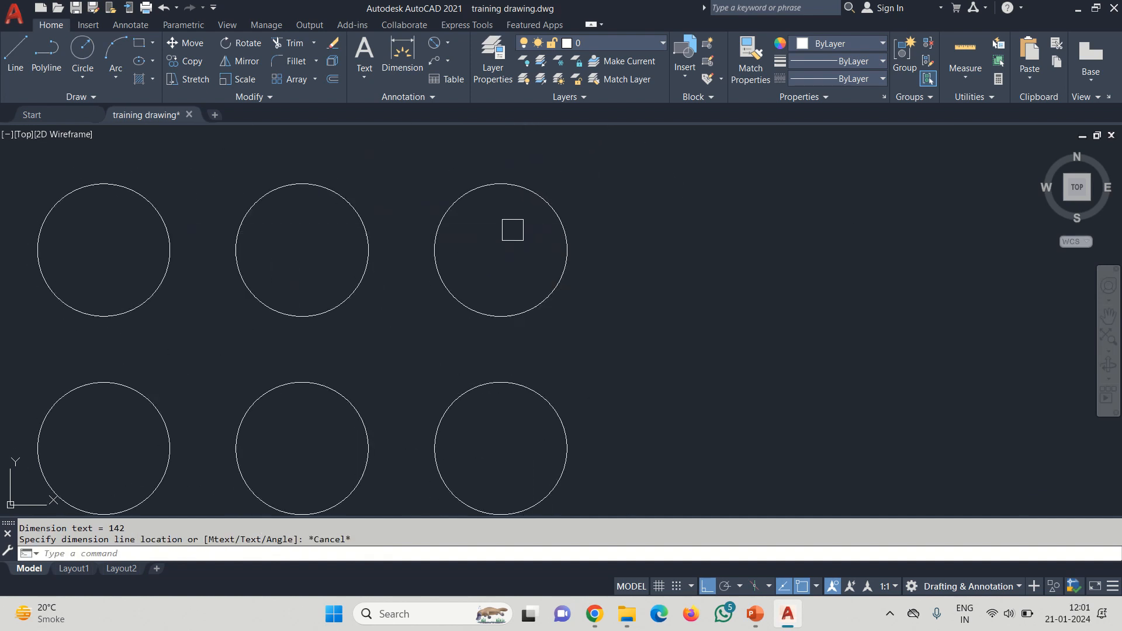
{"action": "key", "text": "Return"}
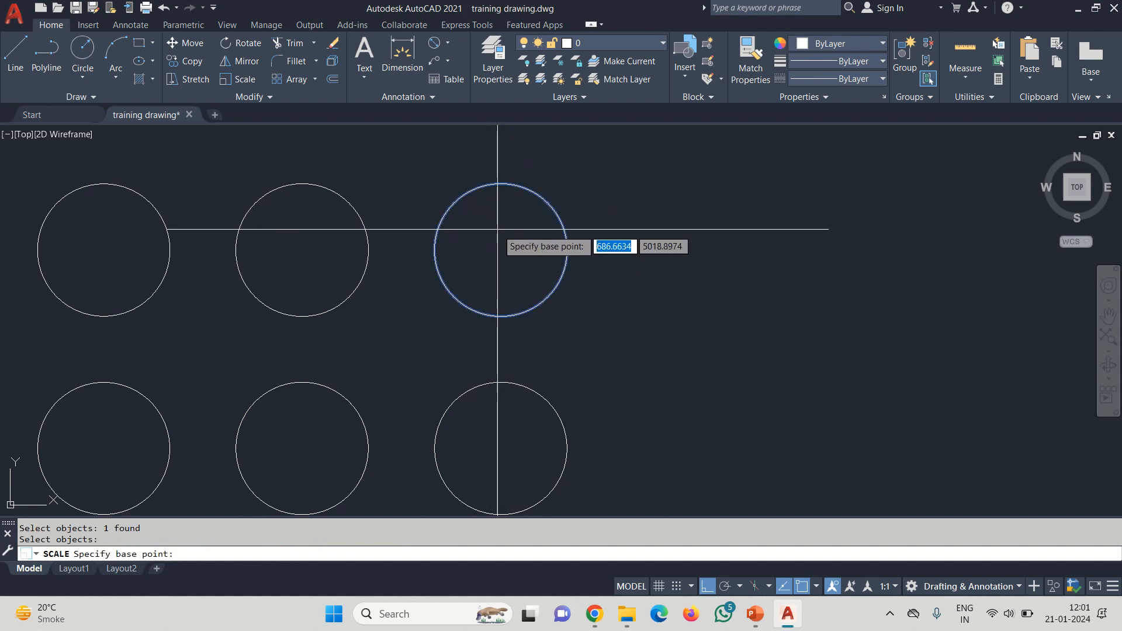
{"action": "left_click", "coordinate": [501, 250]}
{"action": "scroll", "coordinate": [501, 251], "scroll_direction": "up", "scroll_amount": 2}
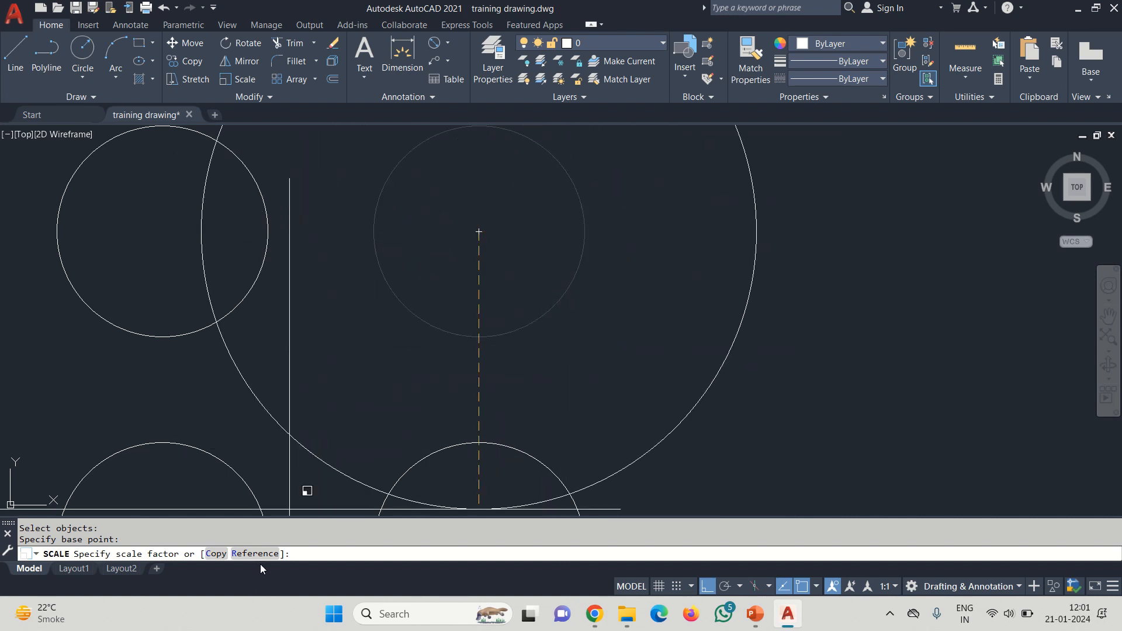
{"action": "left_click", "coordinate": [245, 554]}
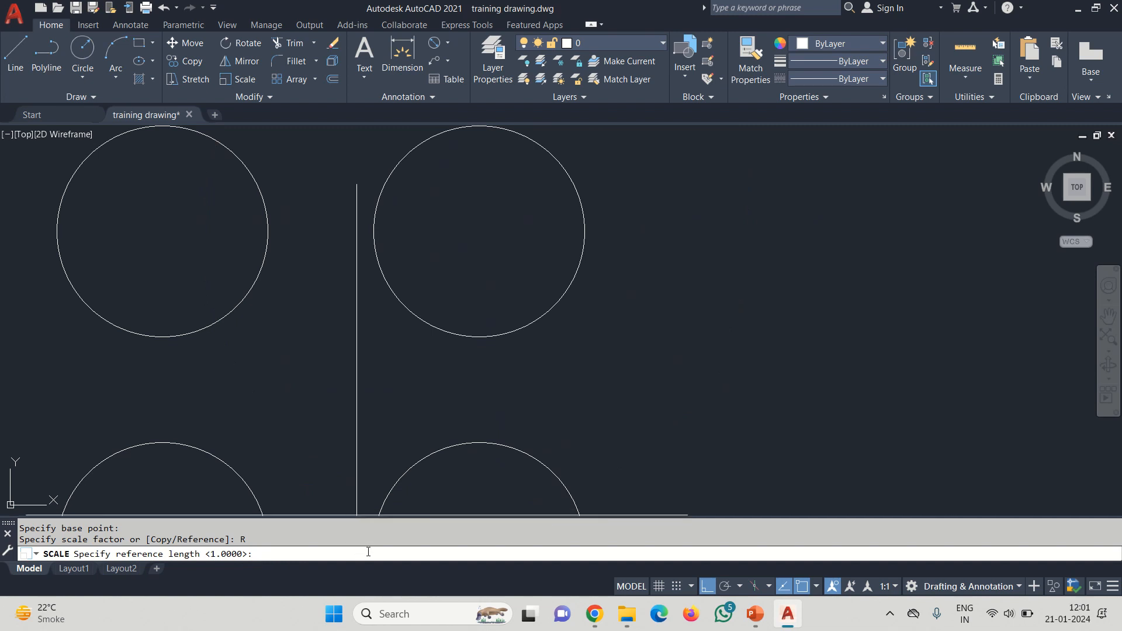
{"action": "type", "text": "142"}
{"action": "key", "text": "Return"}
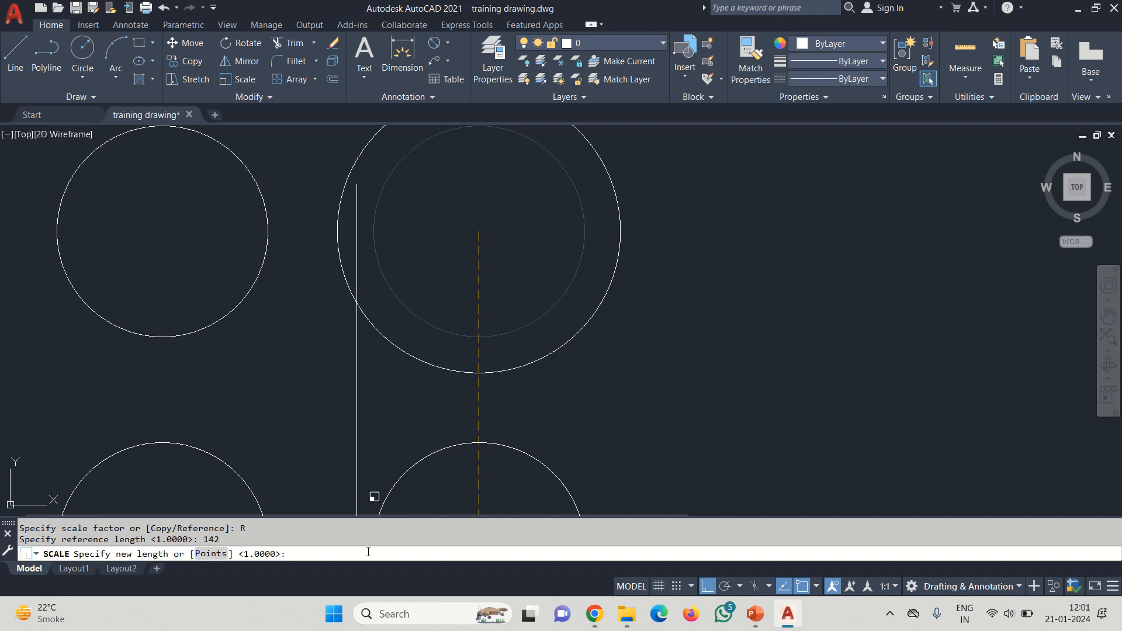
{"action": "type", "text": "150"}
{"action": "key", "text": "Return"}
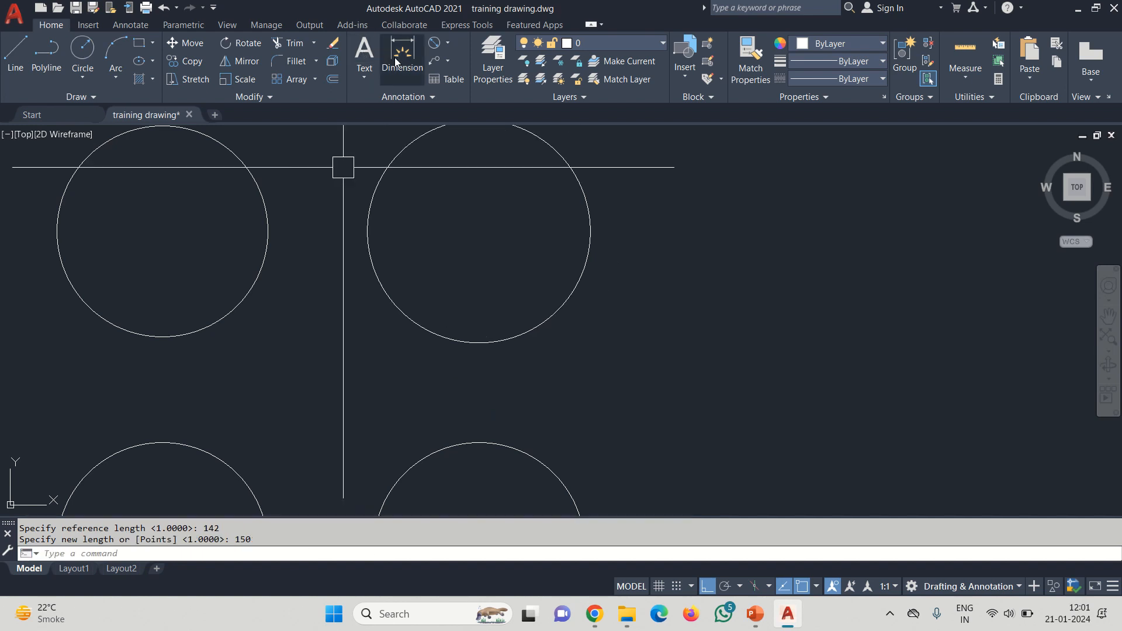
Check the diameter of the reference-scaled circle with a diameter dimension, without placing it.
{"action": "left_click", "coordinate": [434, 42]}
{"action": "left_click", "coordinate": [565, 176]}
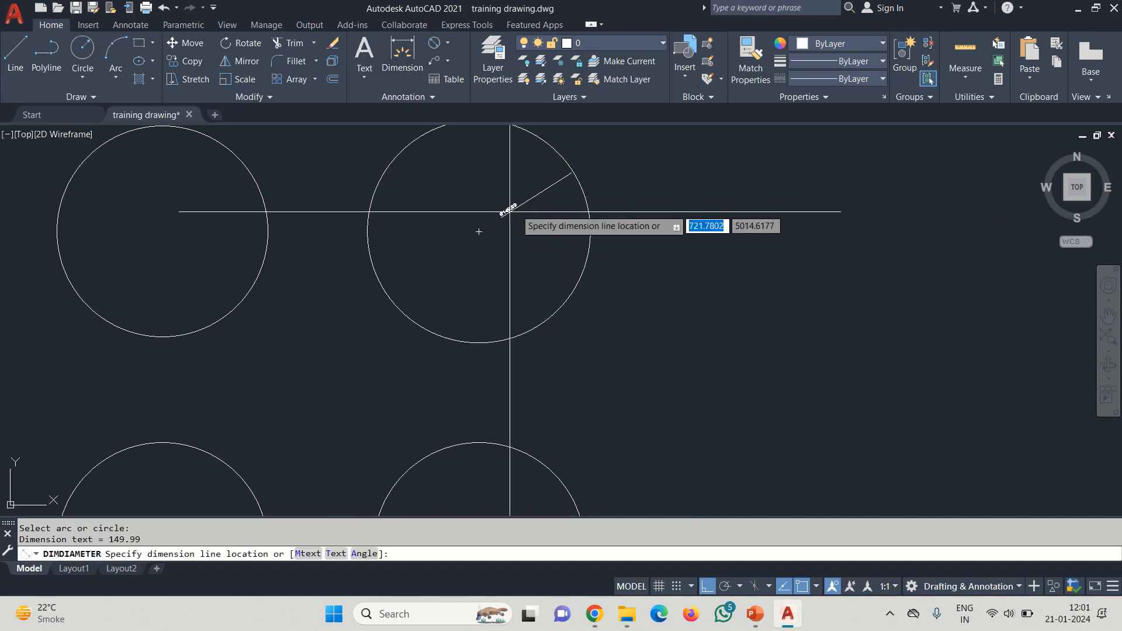
{"action": "scroll", "coordinate": [505, 212], "scroll_direction": "up", "scroll_amount": 5}
{"action": "scroll", "coordinate": [506, 214], "scroll_direction": "down", "scroll_amount": 5}
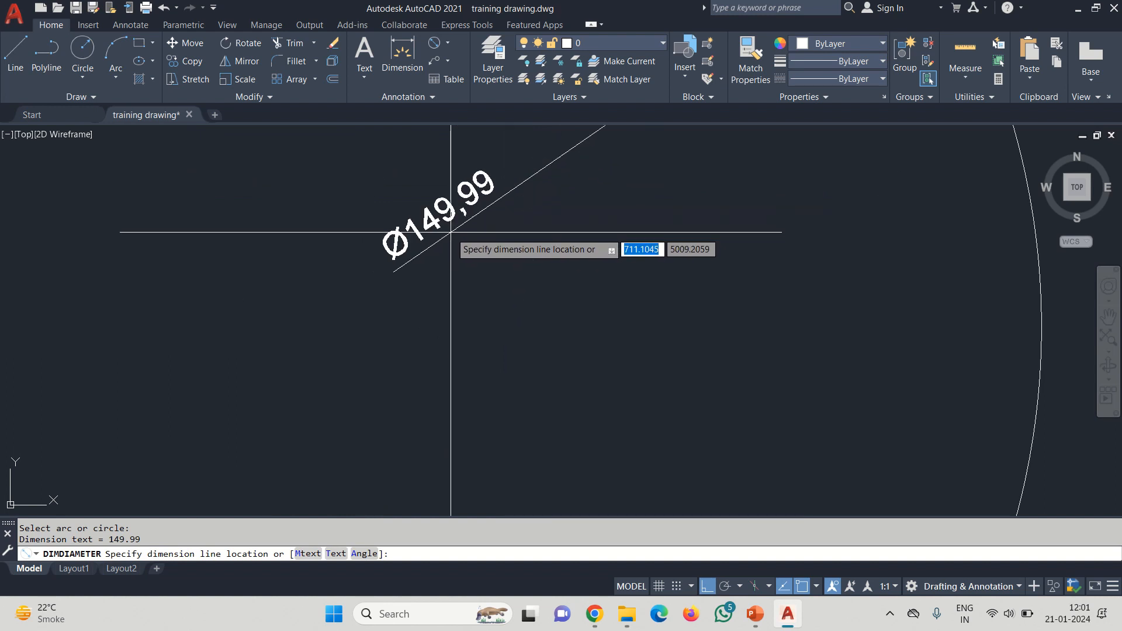
{"action": "key", "text": "Escape"}
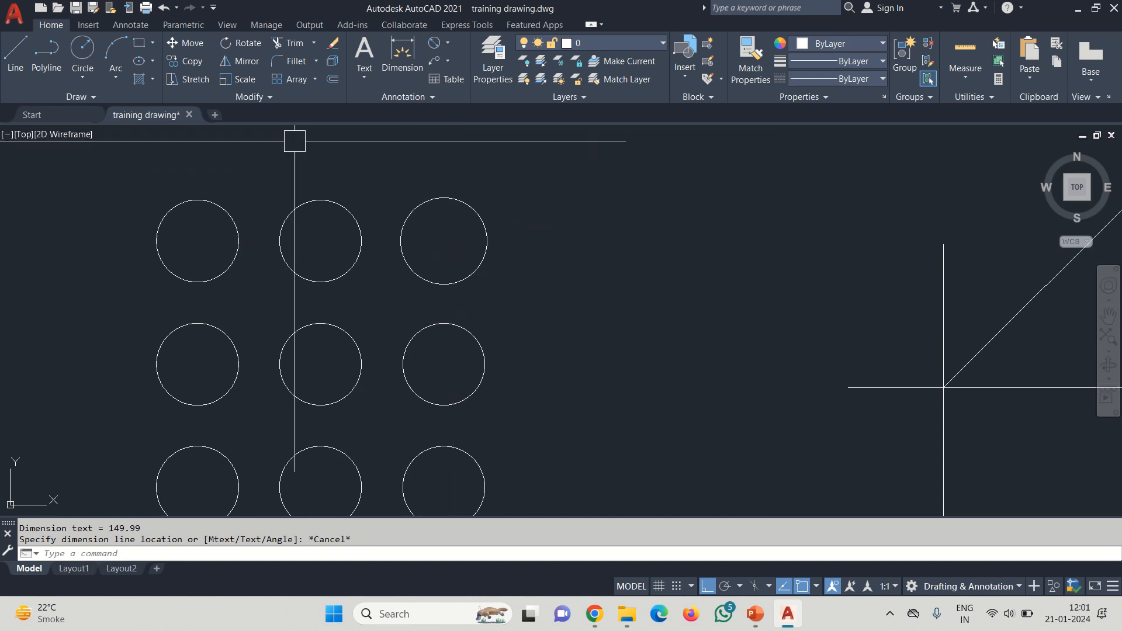
{"action": "scroll", "coordinate": [351, 274], "scroll_direction": "down", "scroll_amount": 5}
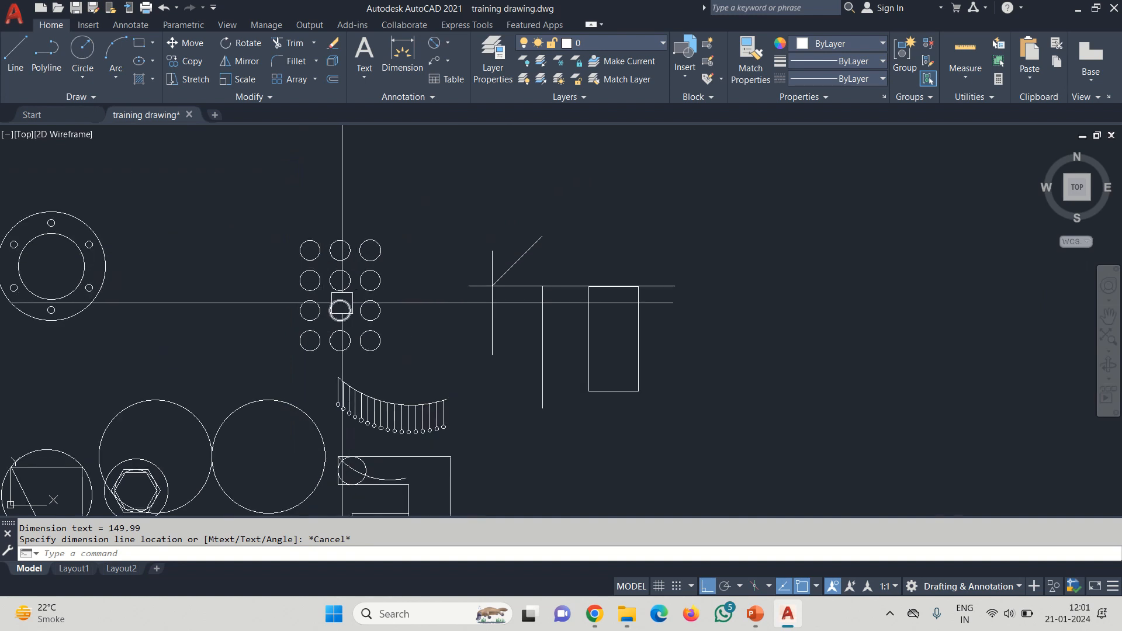
{"action": "mouse_move", "coordinate": [340, 310]}
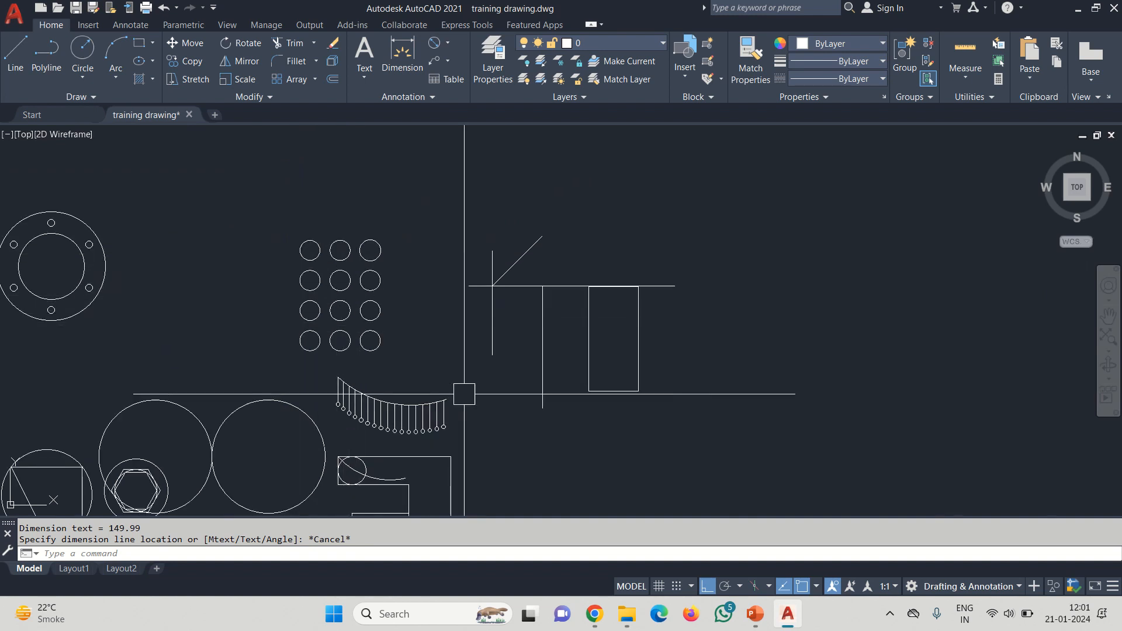
{"action": "middle_click_drag", "start_coordinate": [301, 327], "coordinate": [414, 360]}
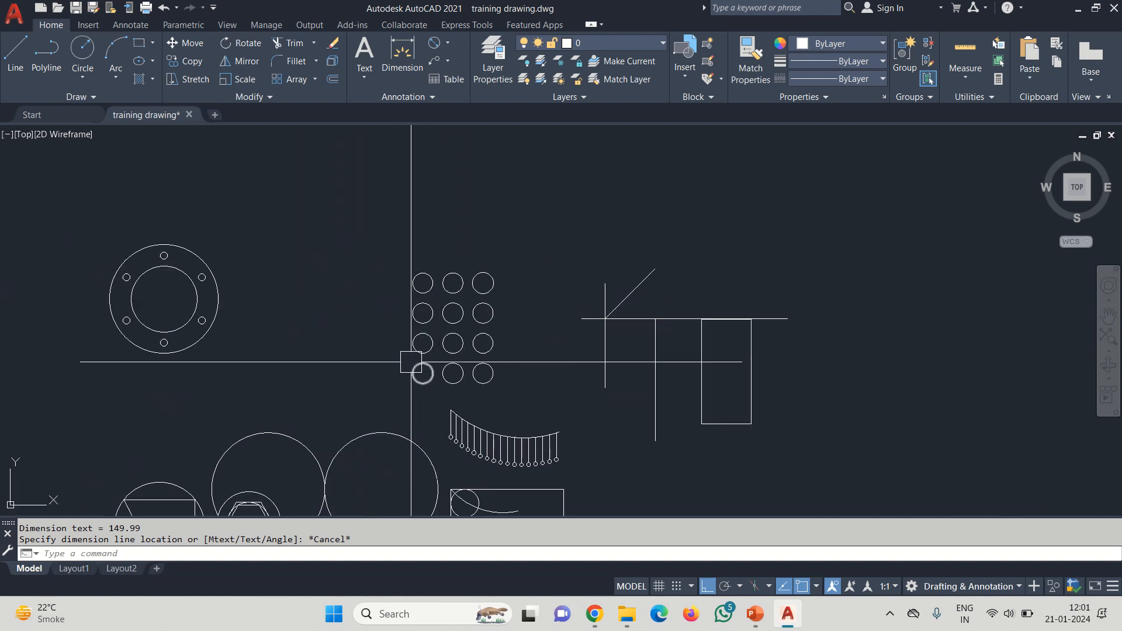
{"action": "mouse_move", "coordinate": [414, 360]}
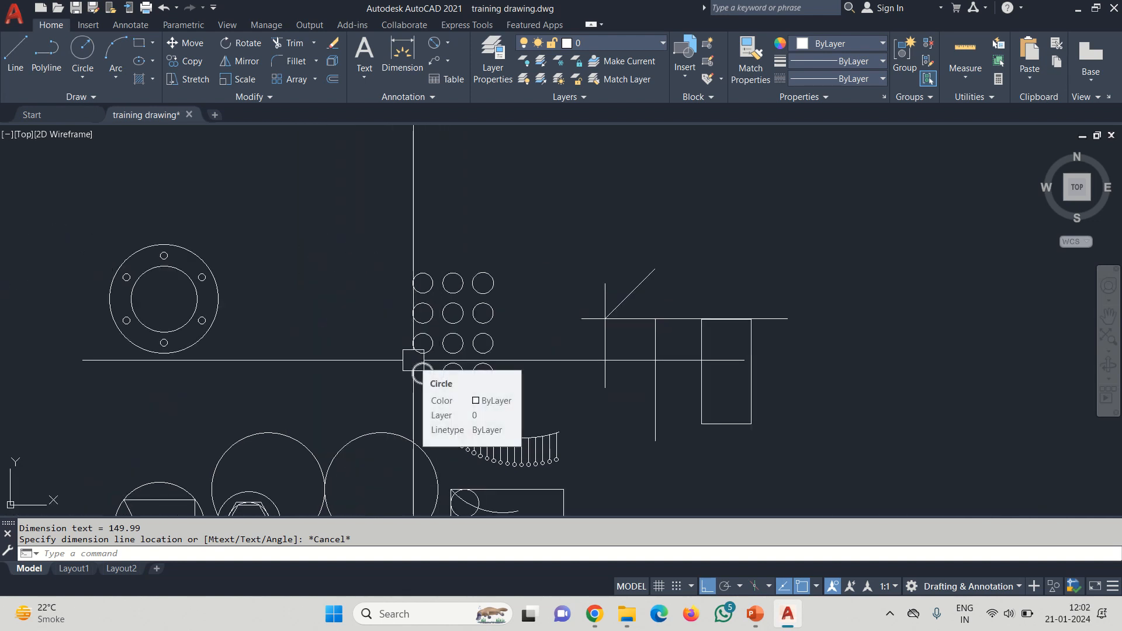